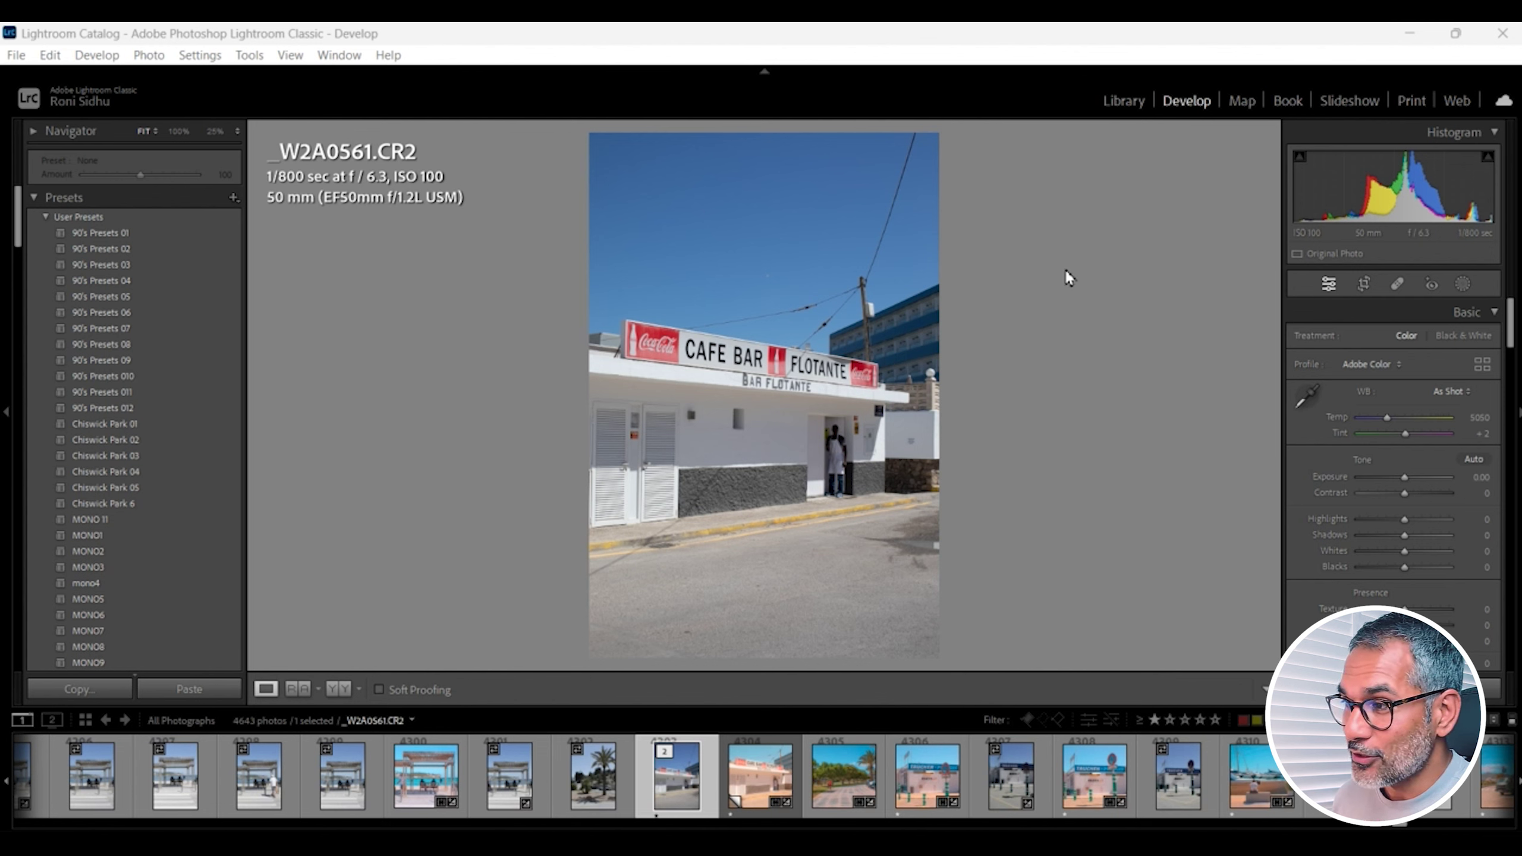
Step: Crop the cafe photo to a 1 x 1 square, shifting it so the sign sits higher
left_click(1364, 284)
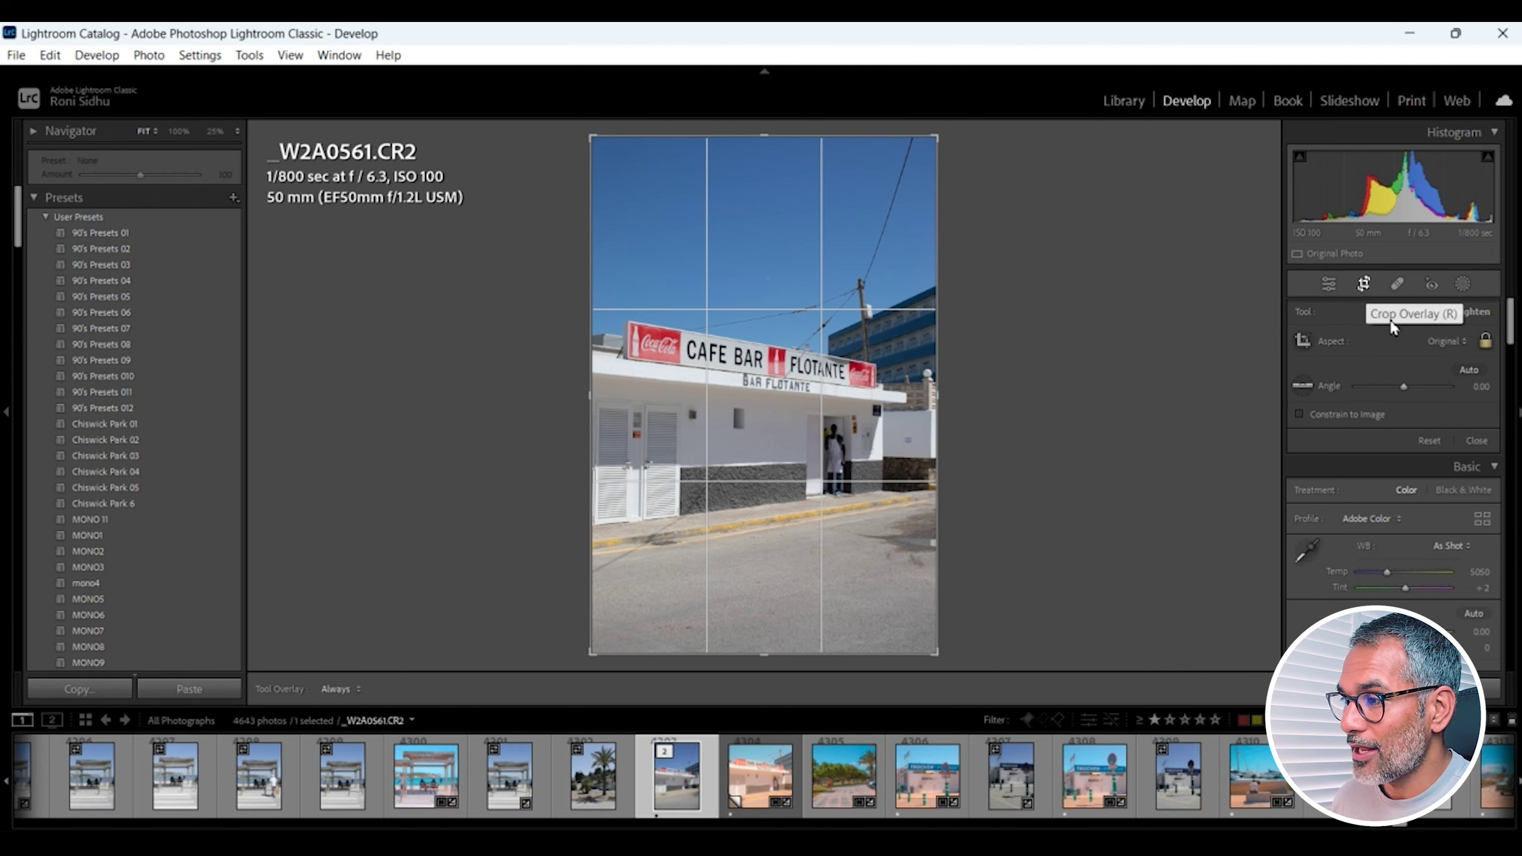
left_click(1460, 347)
left_click(1384, 433)
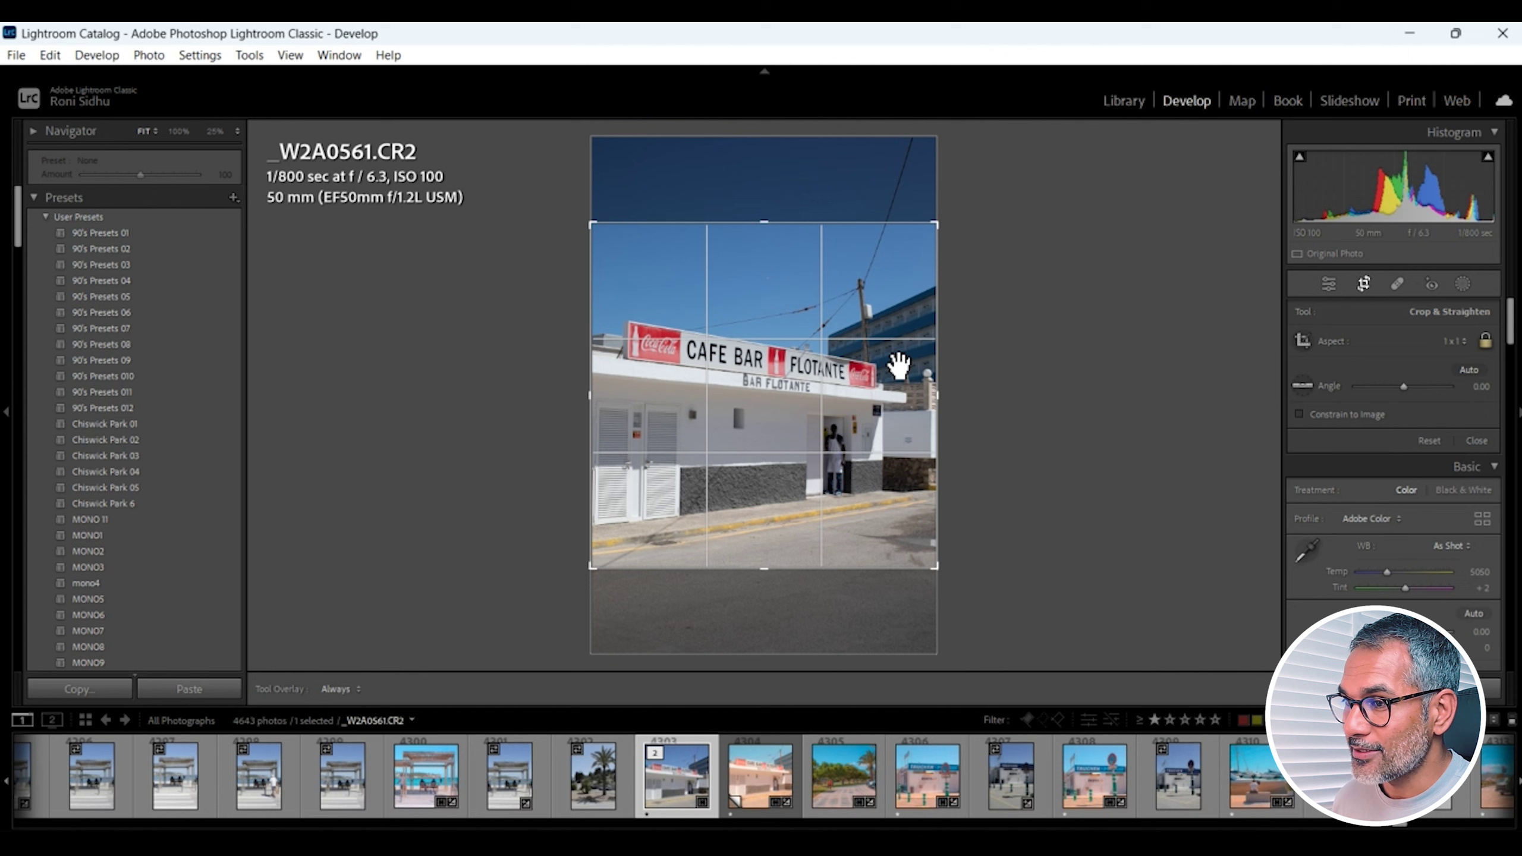
left_click_drag(826, 401, 831, 374)
key("Return")
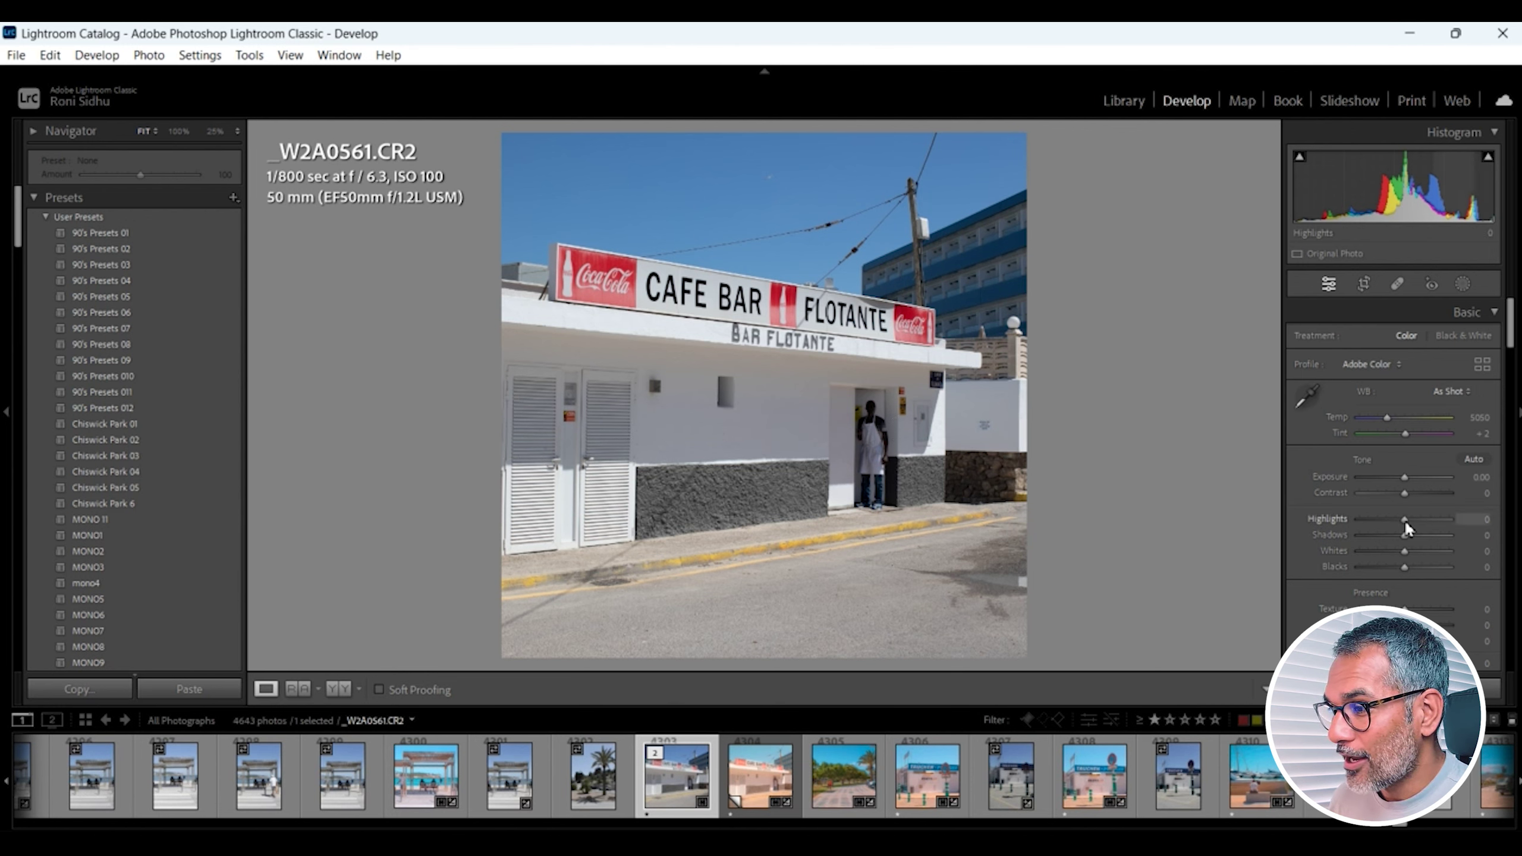
Step: Set Highlights -95, Shadows +89 and Blacks +93, then check the result in Before/After view
left_click_drag(1404, 518, 1363, 519)
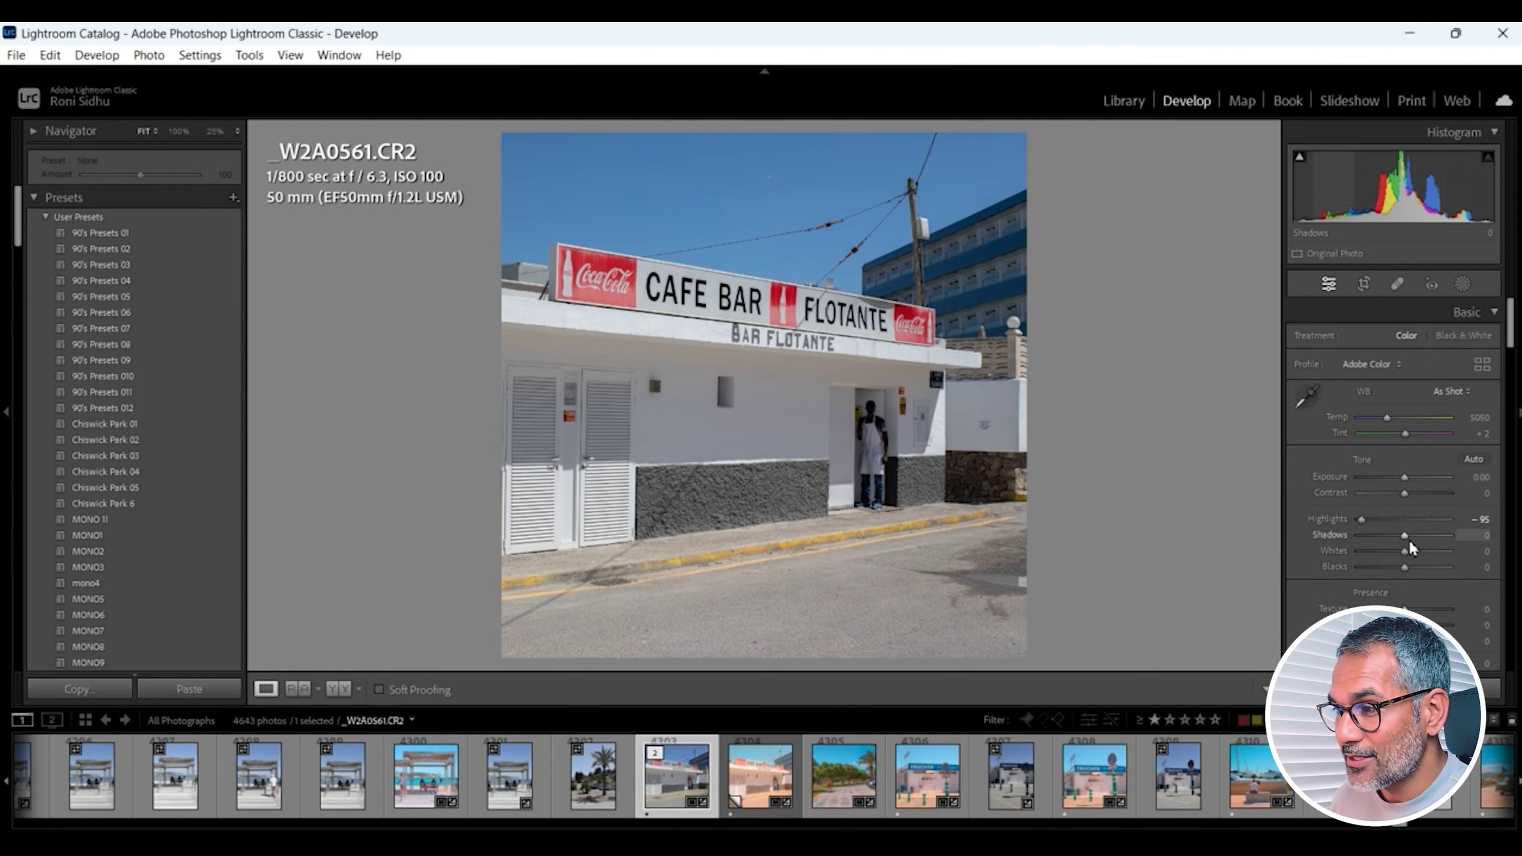
left_click_drag(1406, 537, 1444, 537)
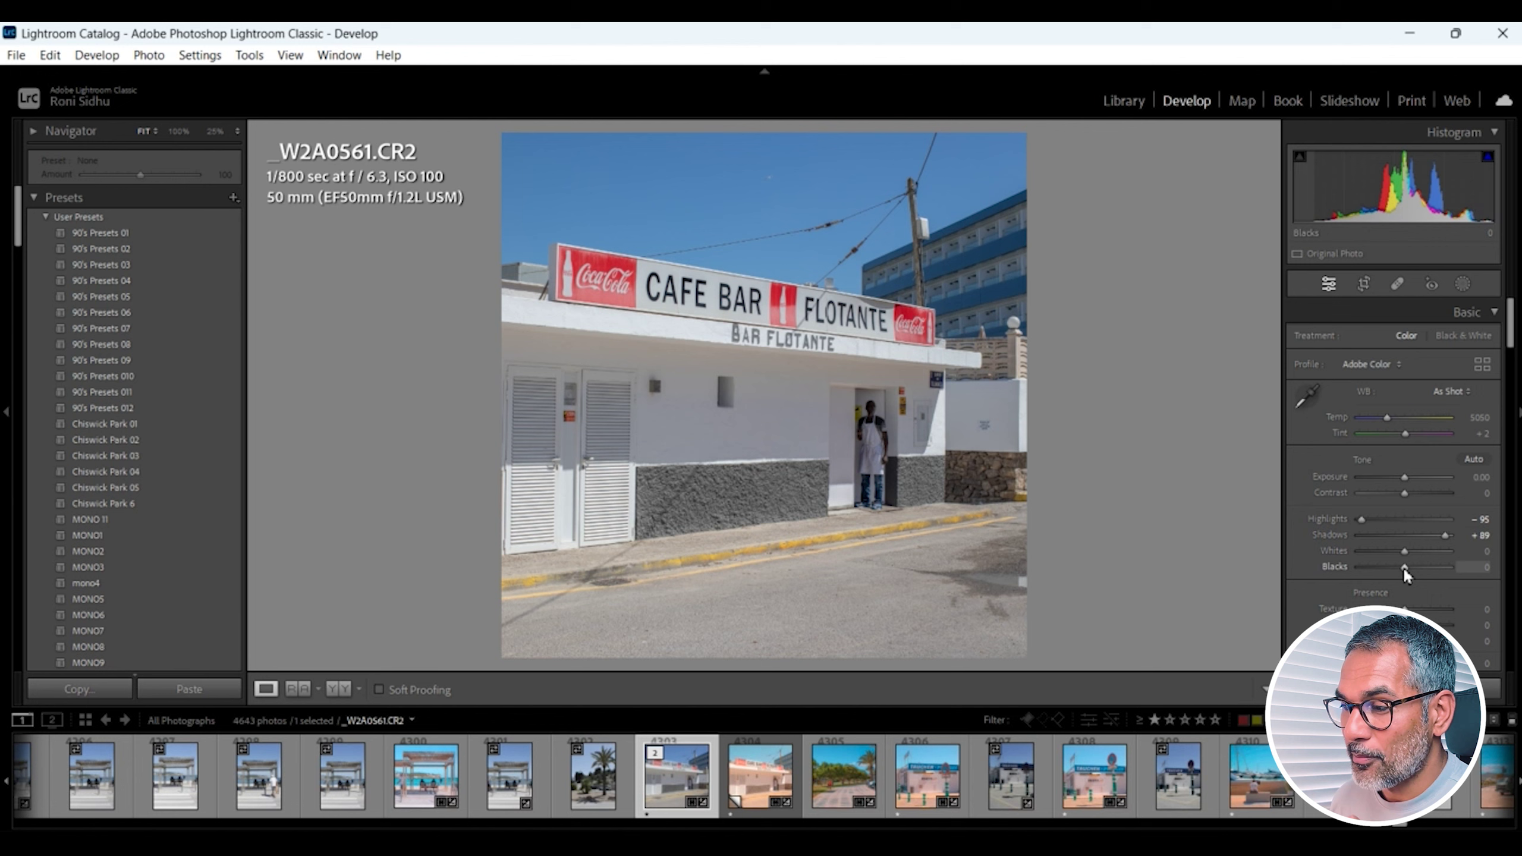
left_click_drag(1403, 566, 1445, 569)
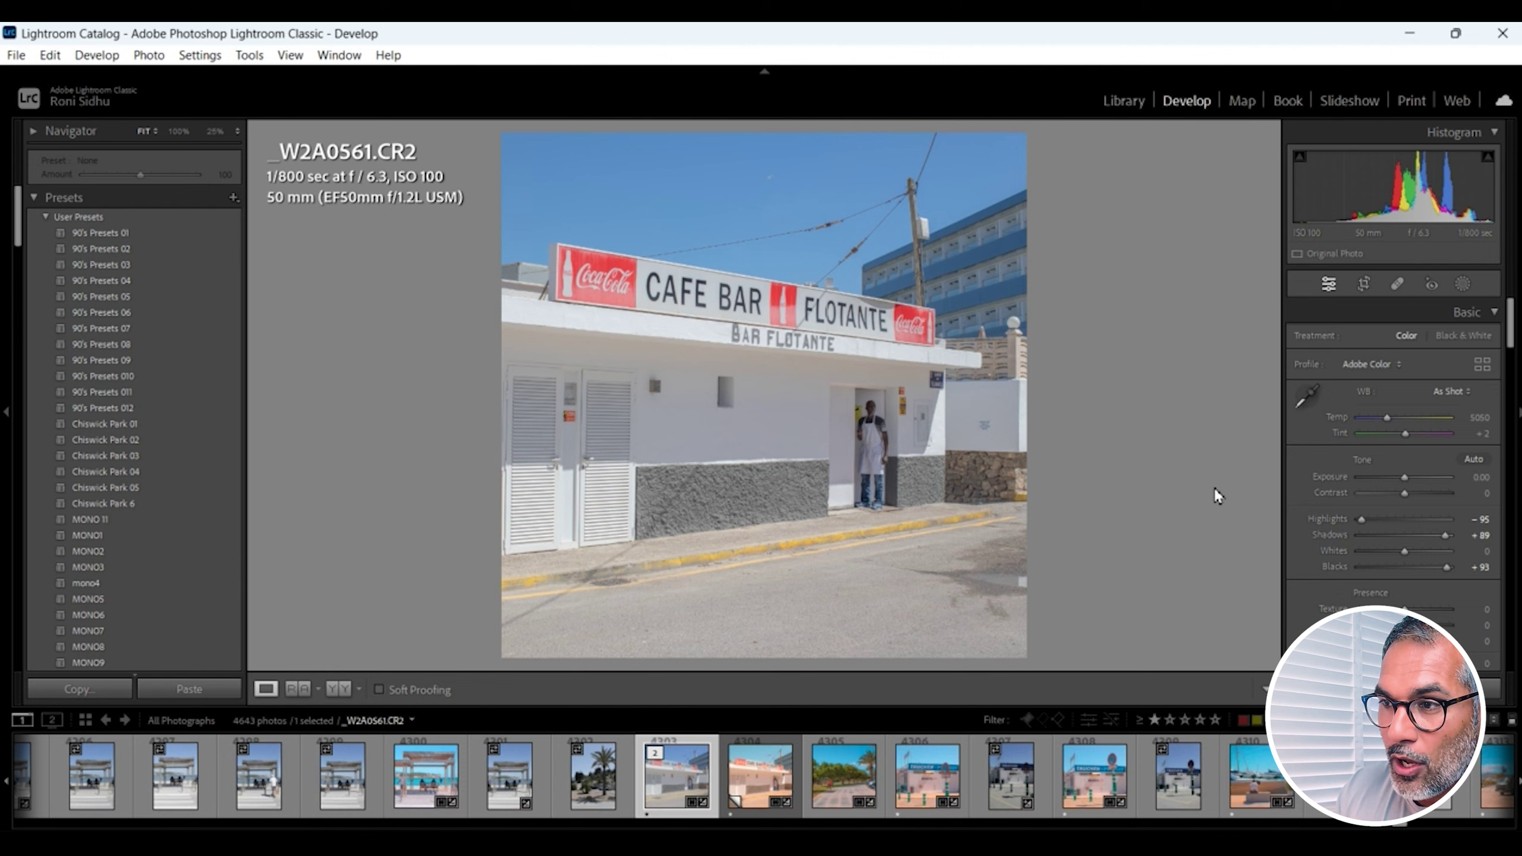
key("y")
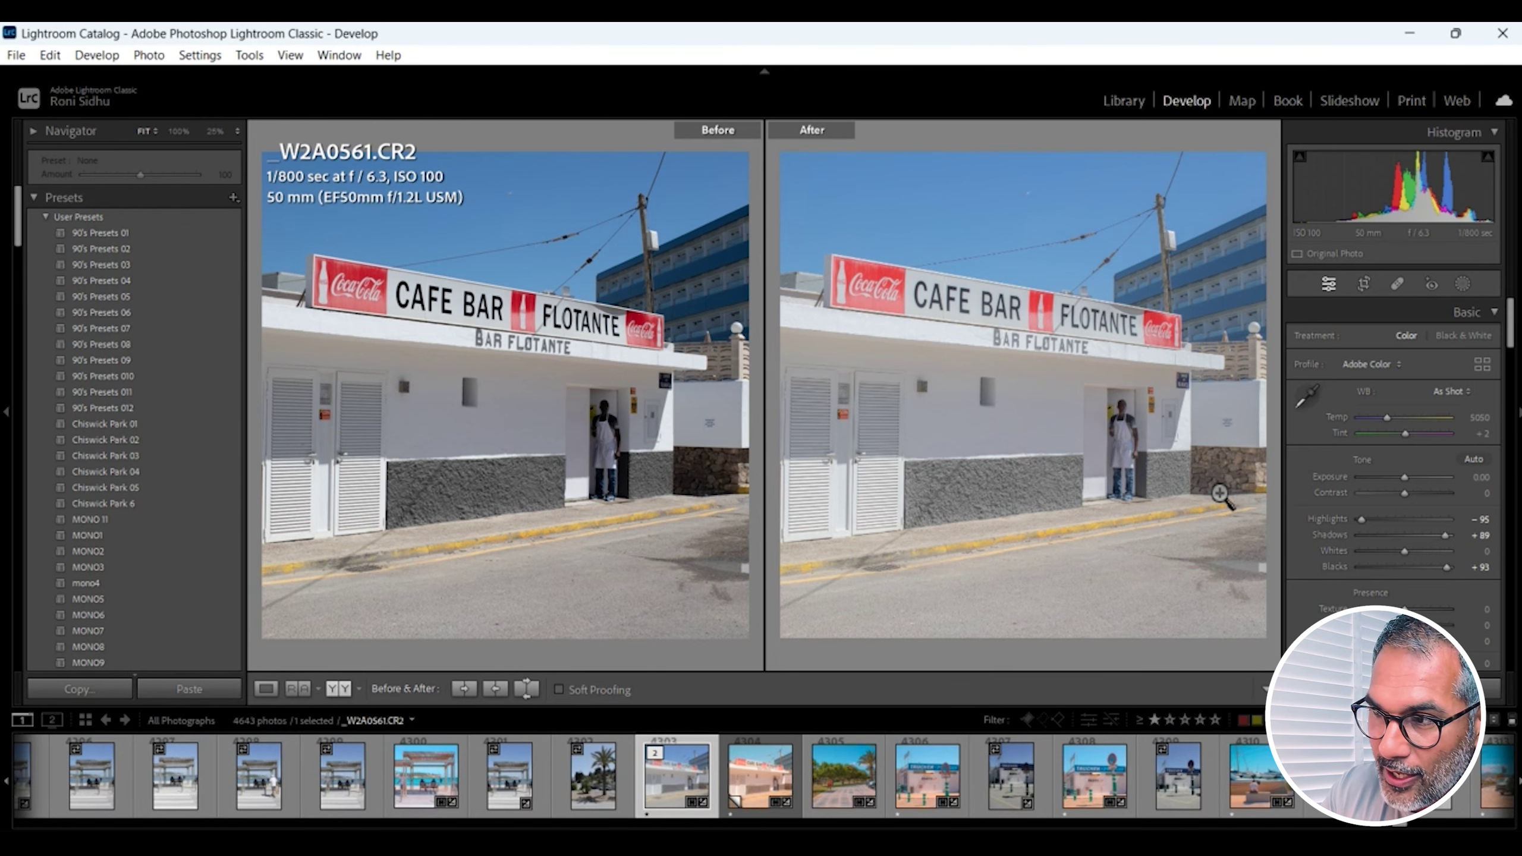
key("y")
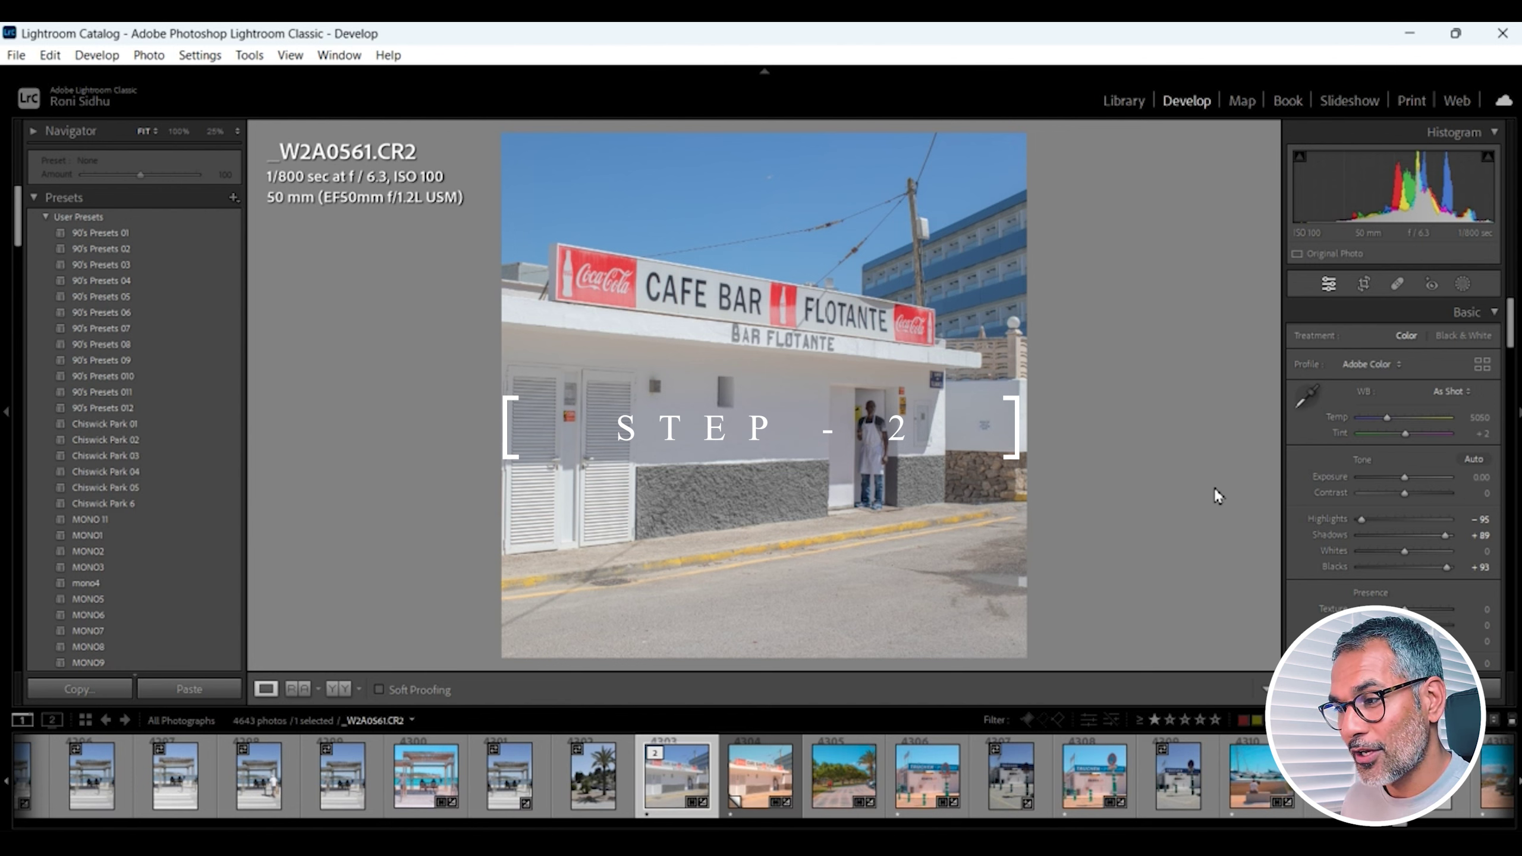
scroll(1418, 428, "down", 3)
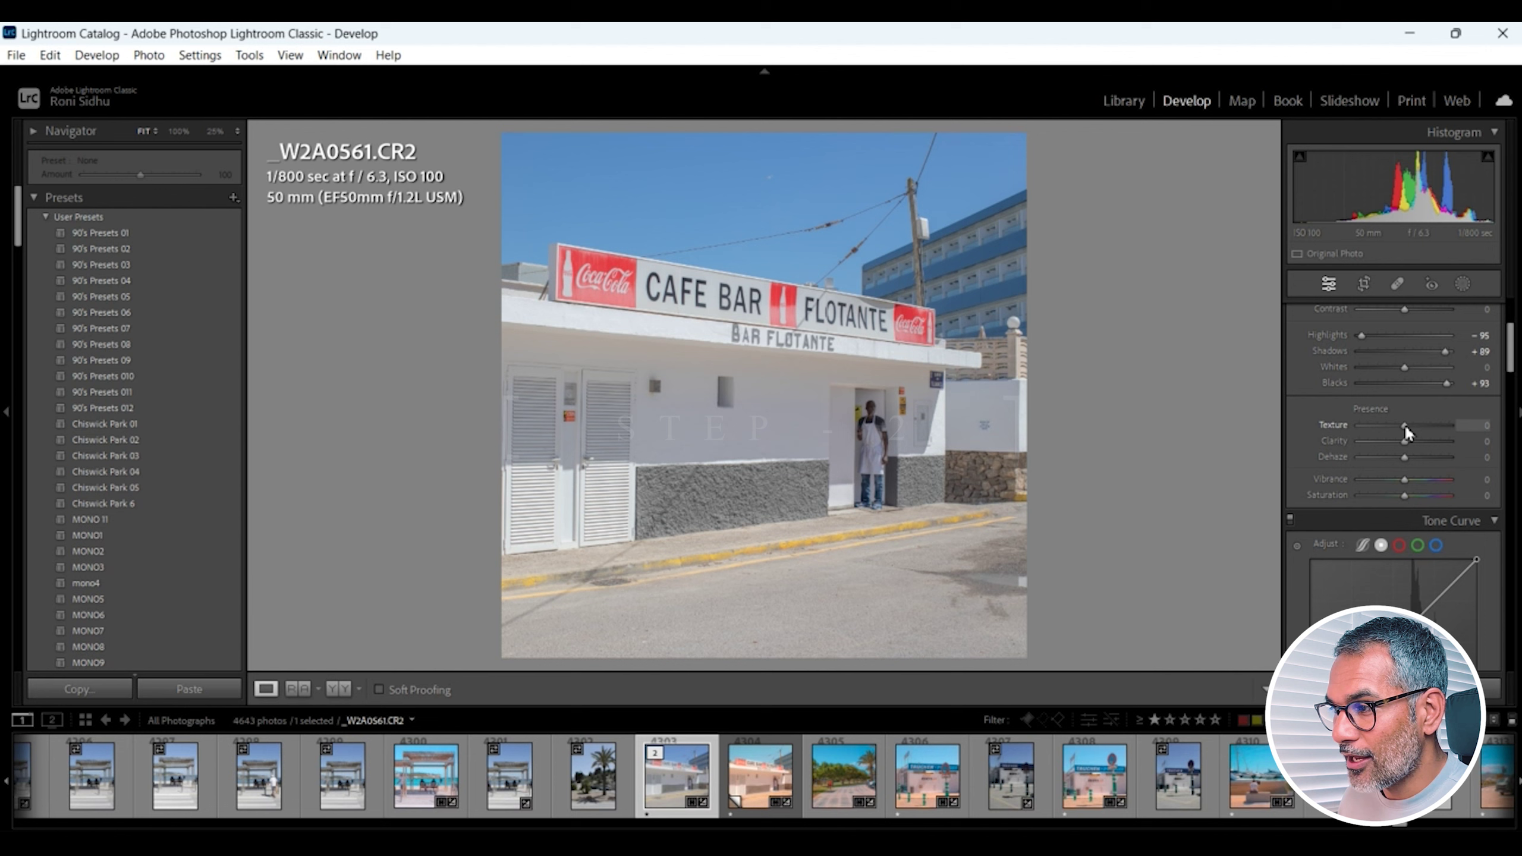
Step: Set Texture +14, Clarity -16, Vibrance +14 and Saturation -7, then compare Before/After
left_click_drag(1405, 426, 1412, 426)
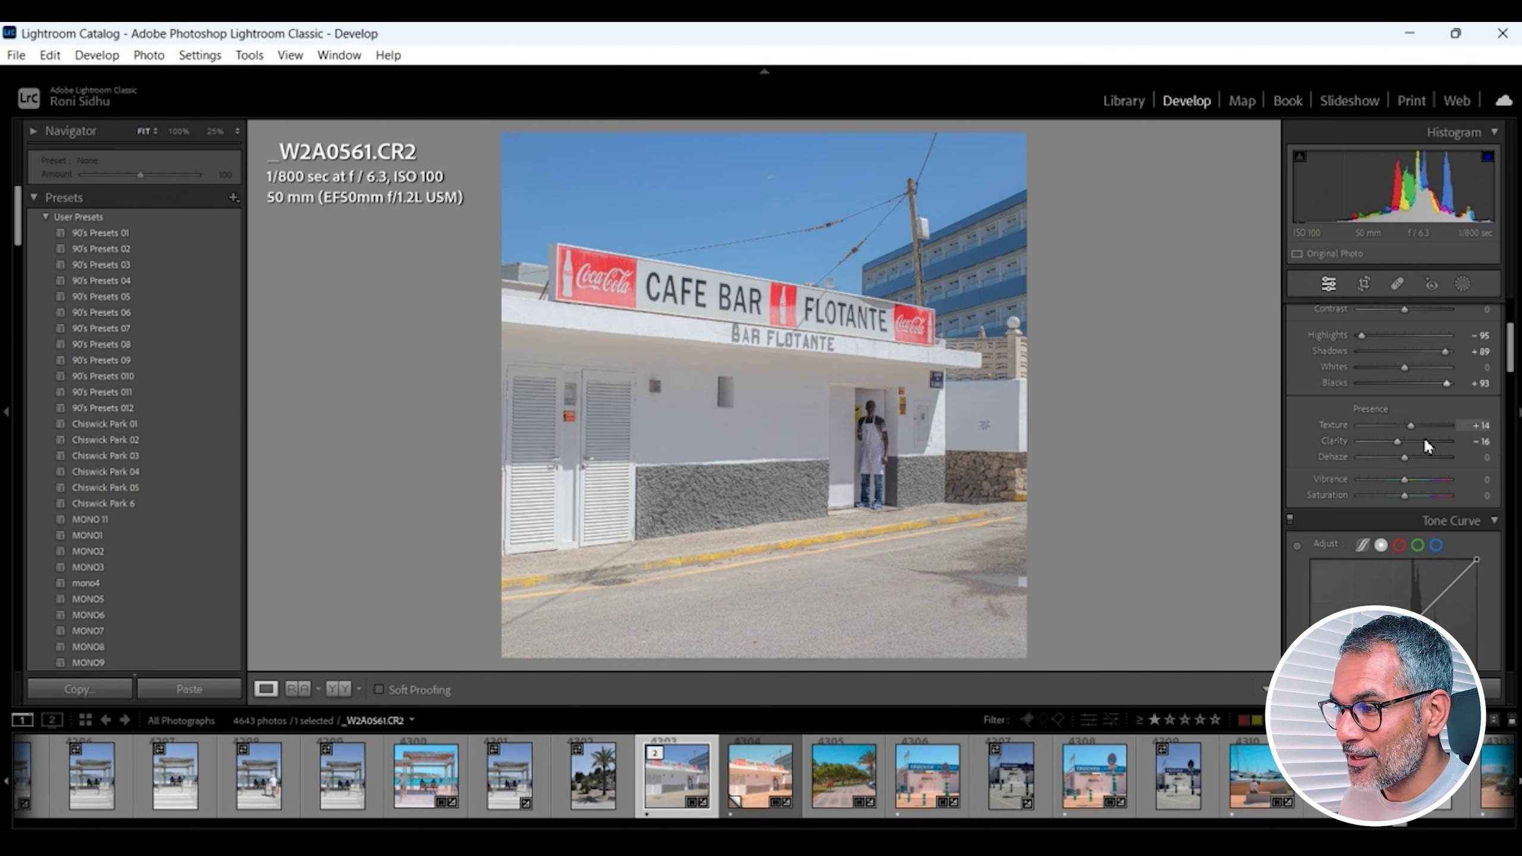
left_click_drag(1406, 486, 1414, 487)
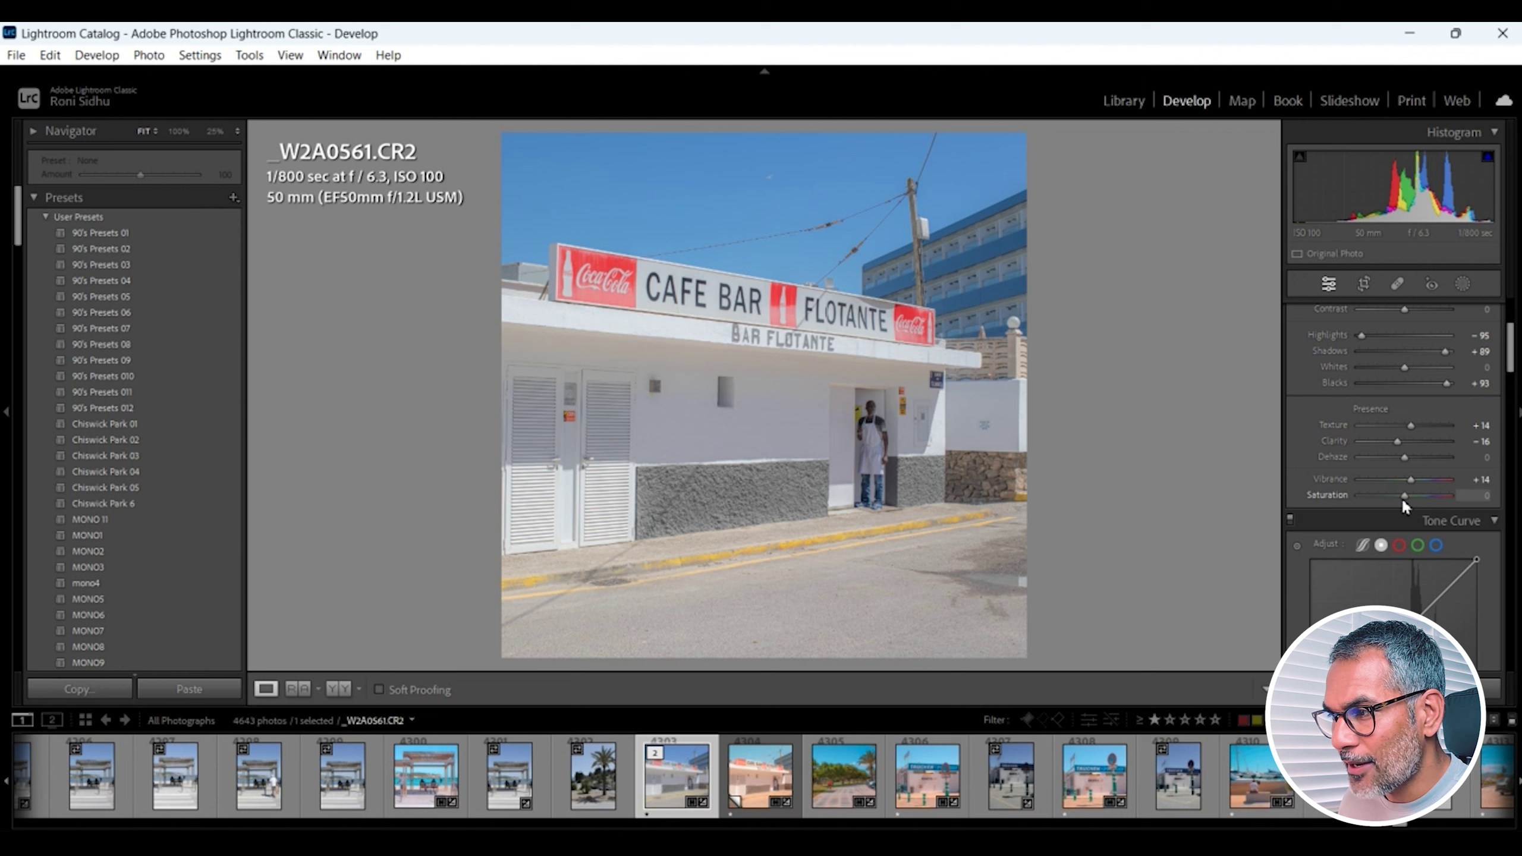
left_click_drag(1403, 502, 1399, 503)
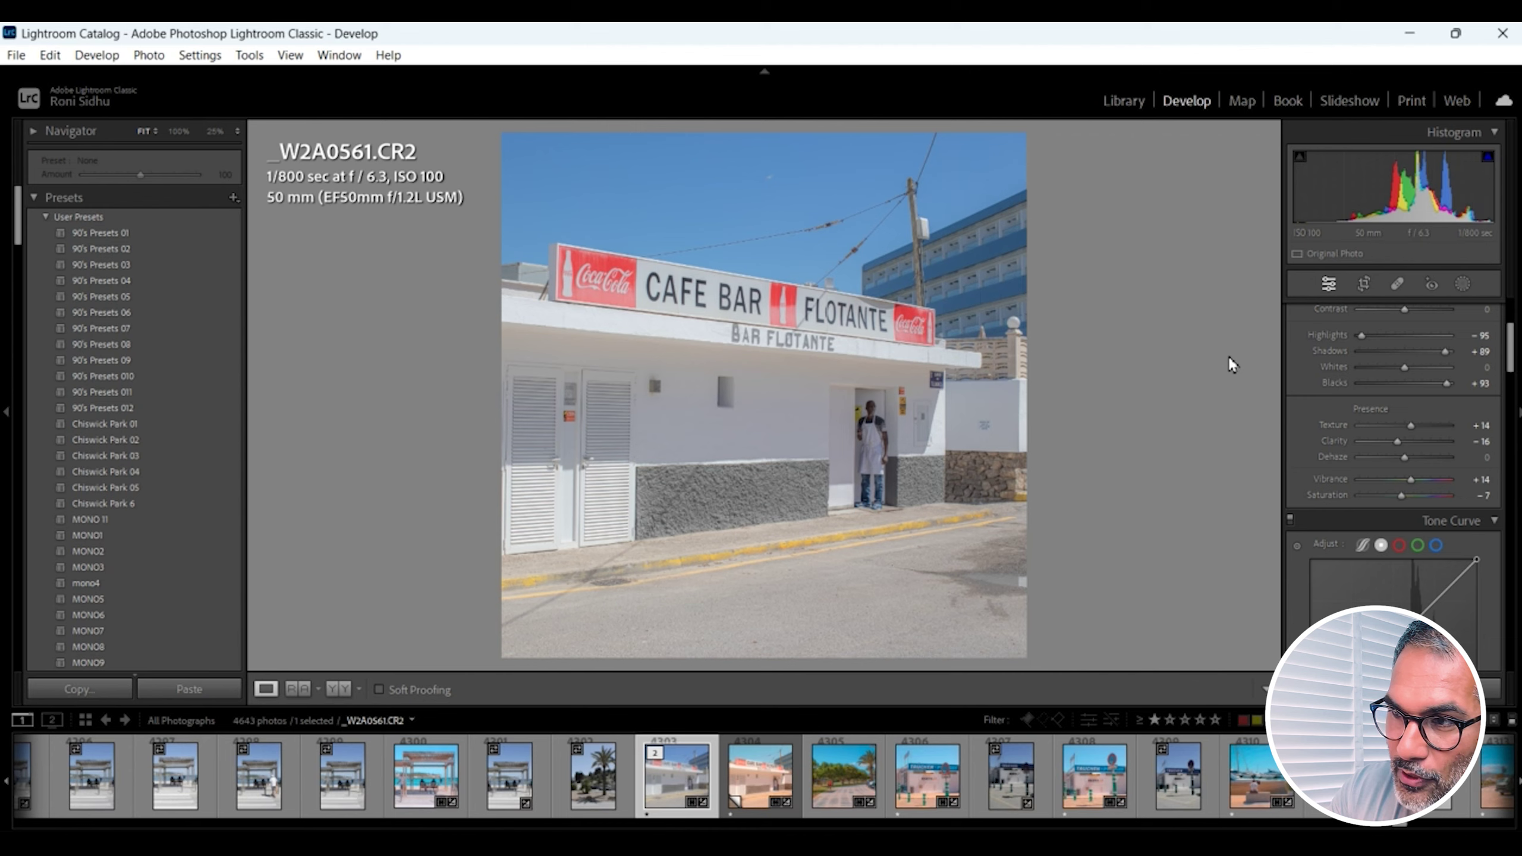
key("y")
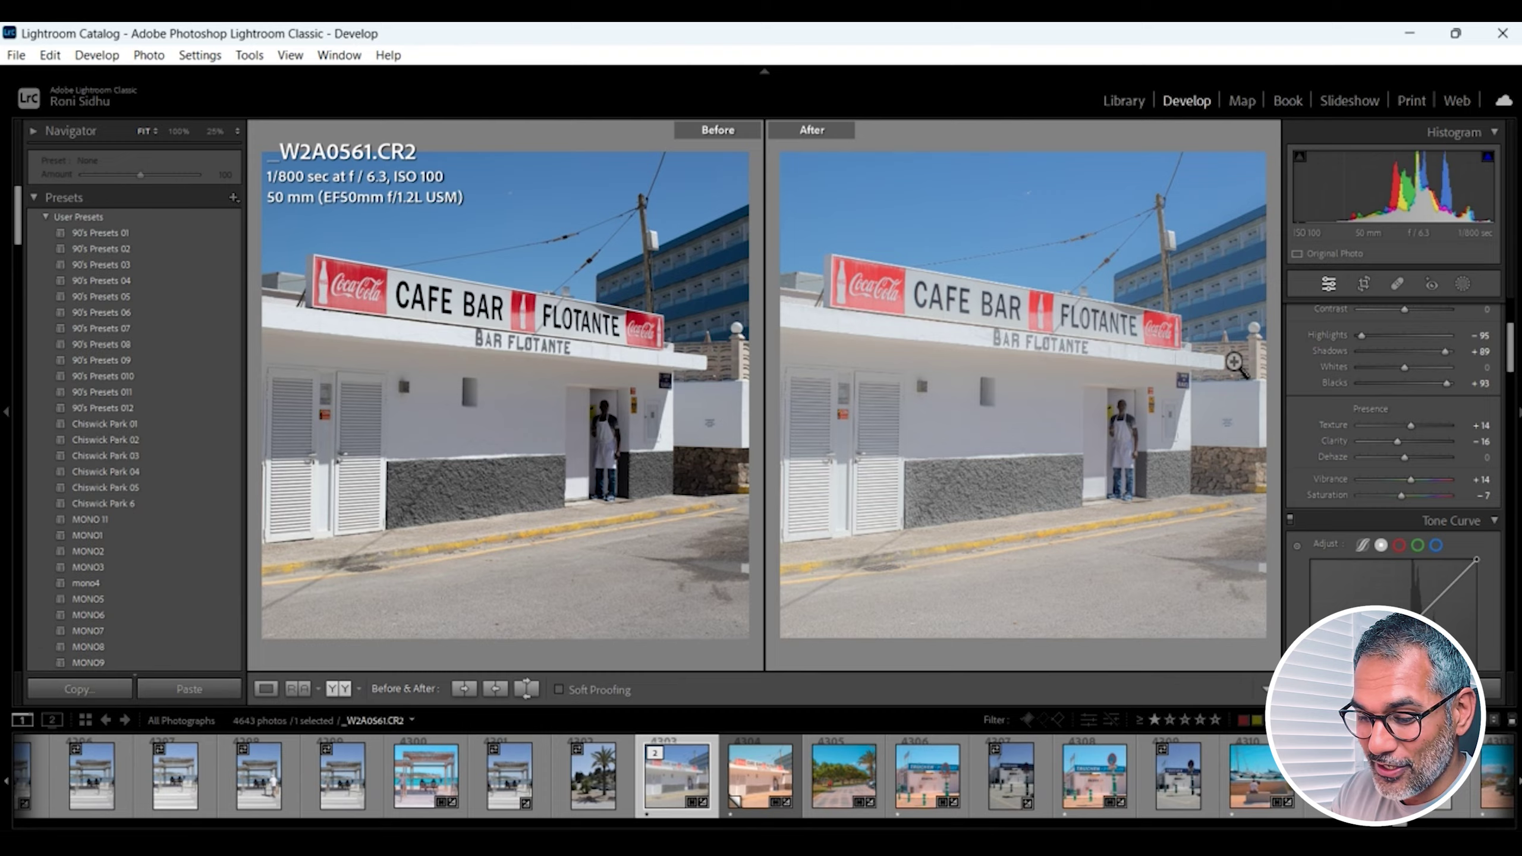
key("y")
scroll(1511, 336, "up", 2)
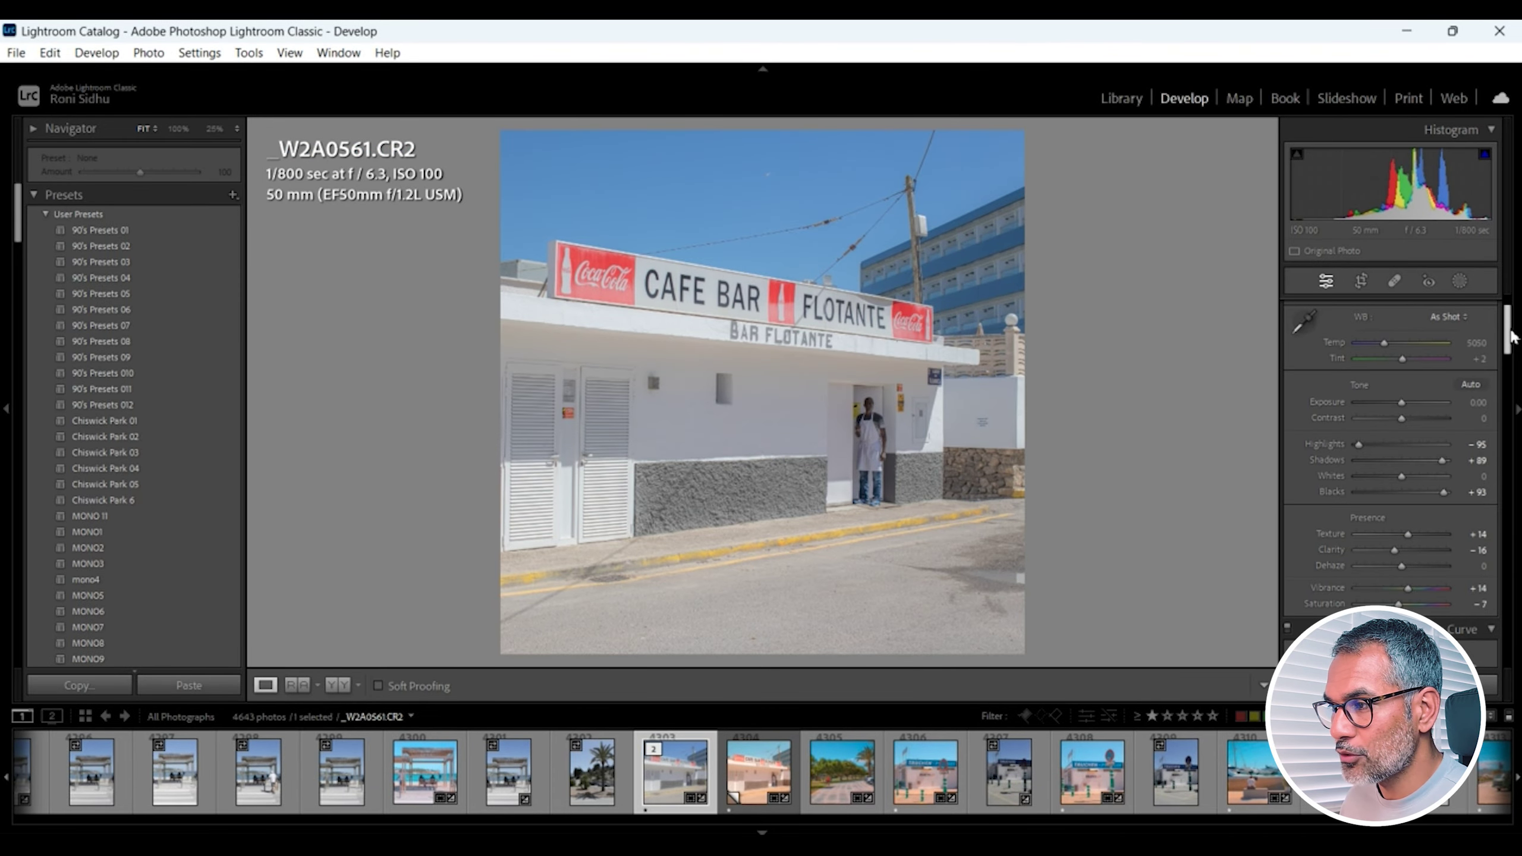
Step: Lift the Tone Curve's black point from input 0 to output 17
left_click_drag(1511, 337, 1511, 376)
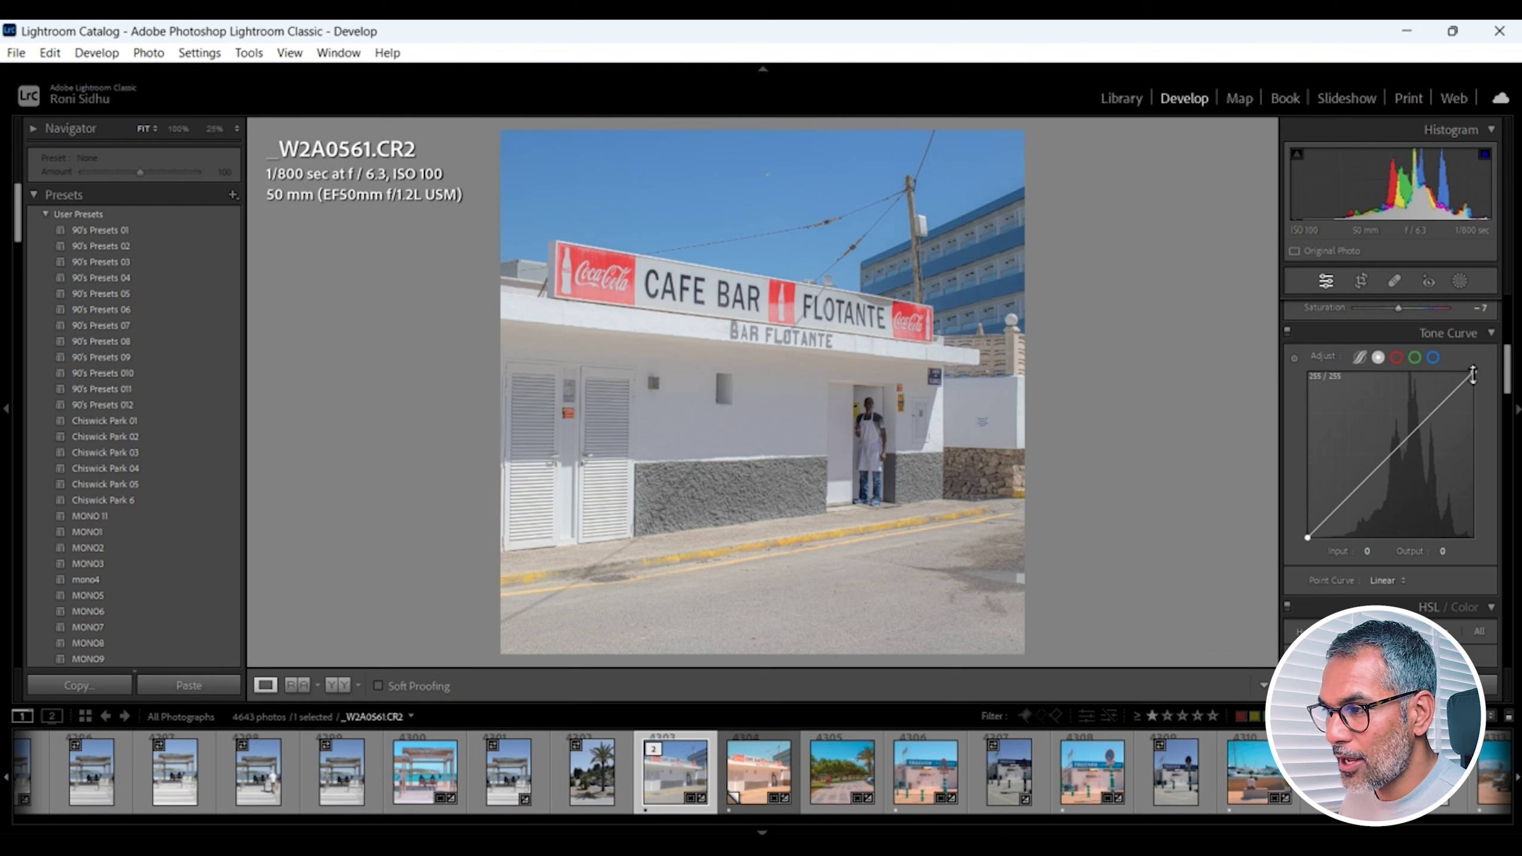
left_click(1473, 373)
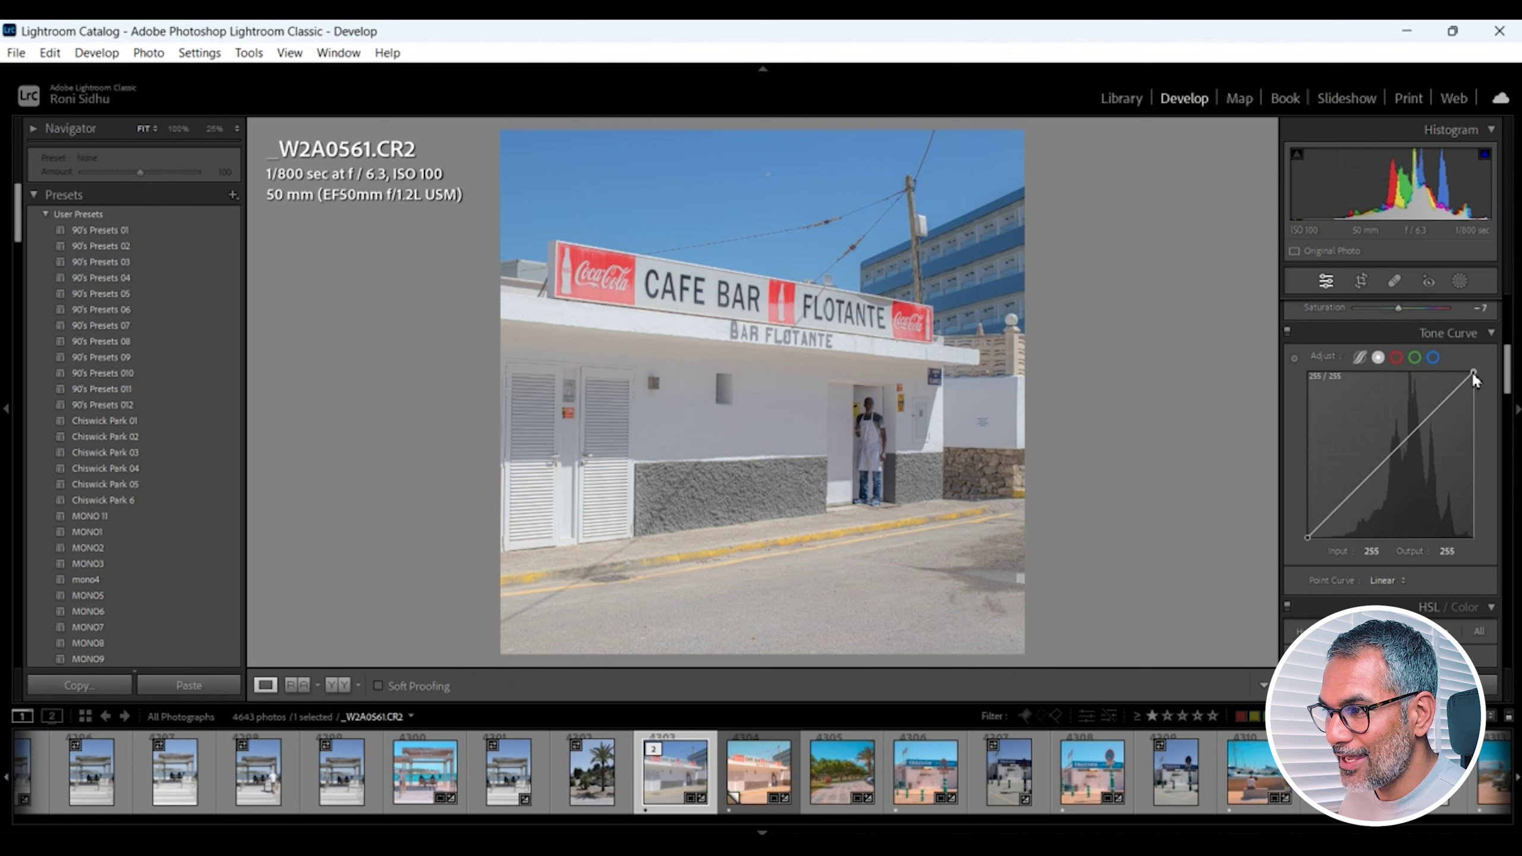
left_click_drag(1472, 372, 1464, 370)
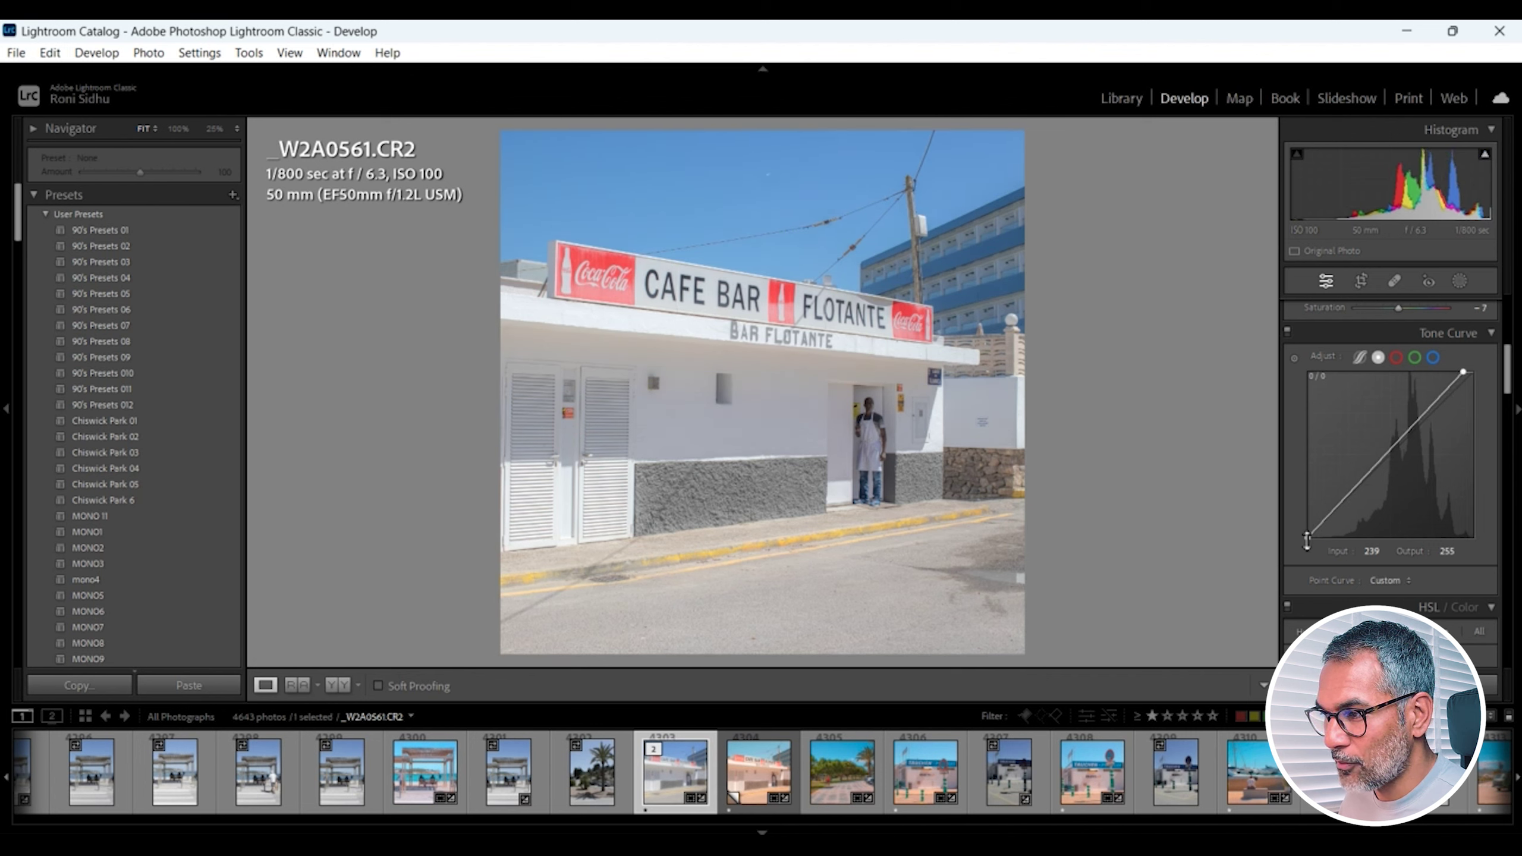
left_click_drag(1305, 538, 1305, 527)
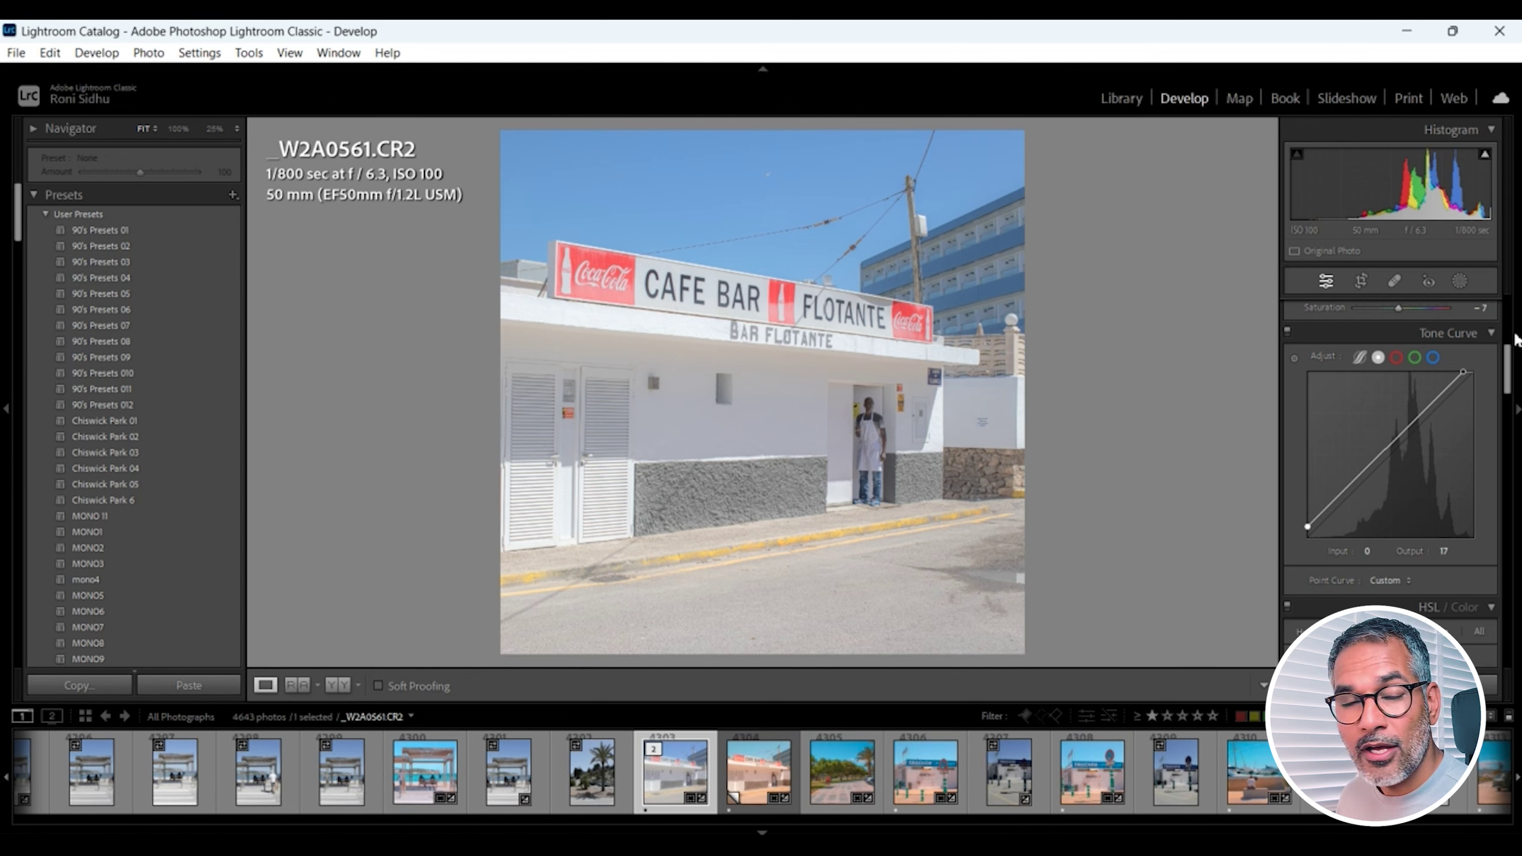
left_click_drag(1509, 373, 1500, 404)
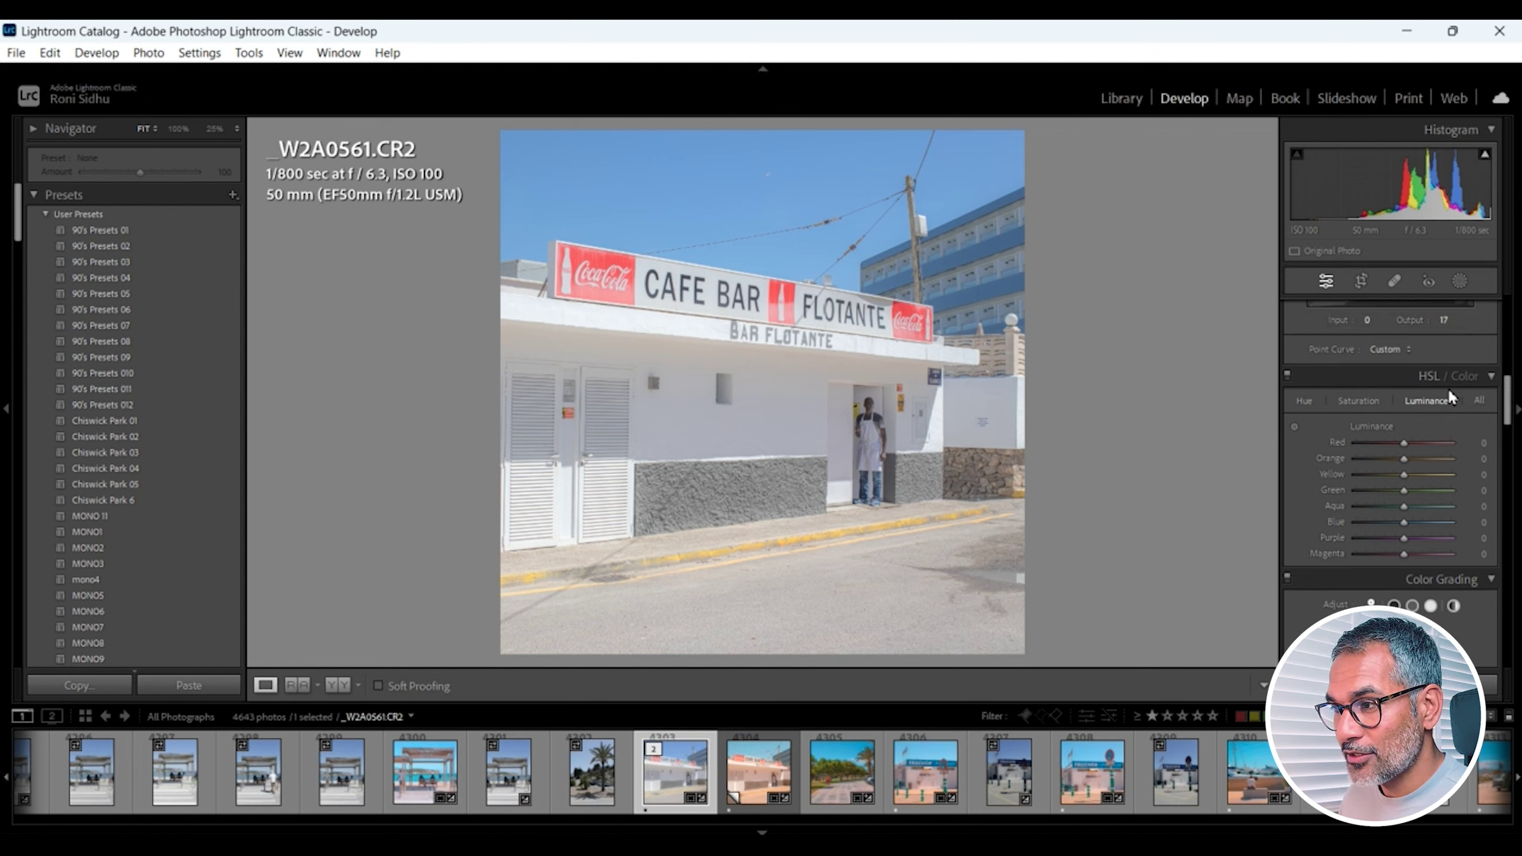
left_click(1361, 401)
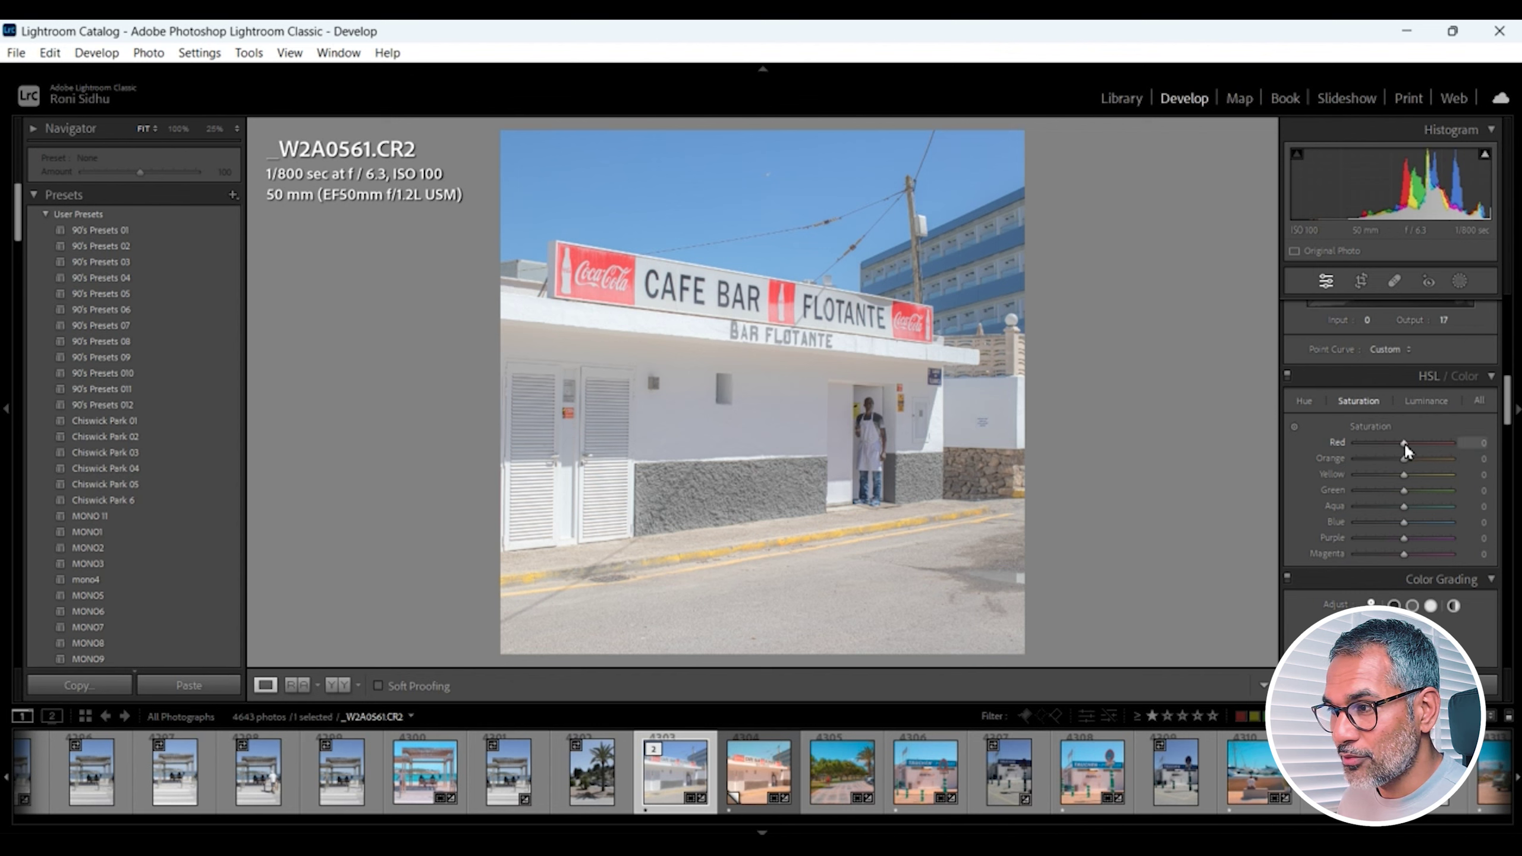
Step: Raise HSL saturation for reds through blues and luminance to Red +17, Orange +25, Blue +32
left_click_drag(1403, 442, 1420, 473)
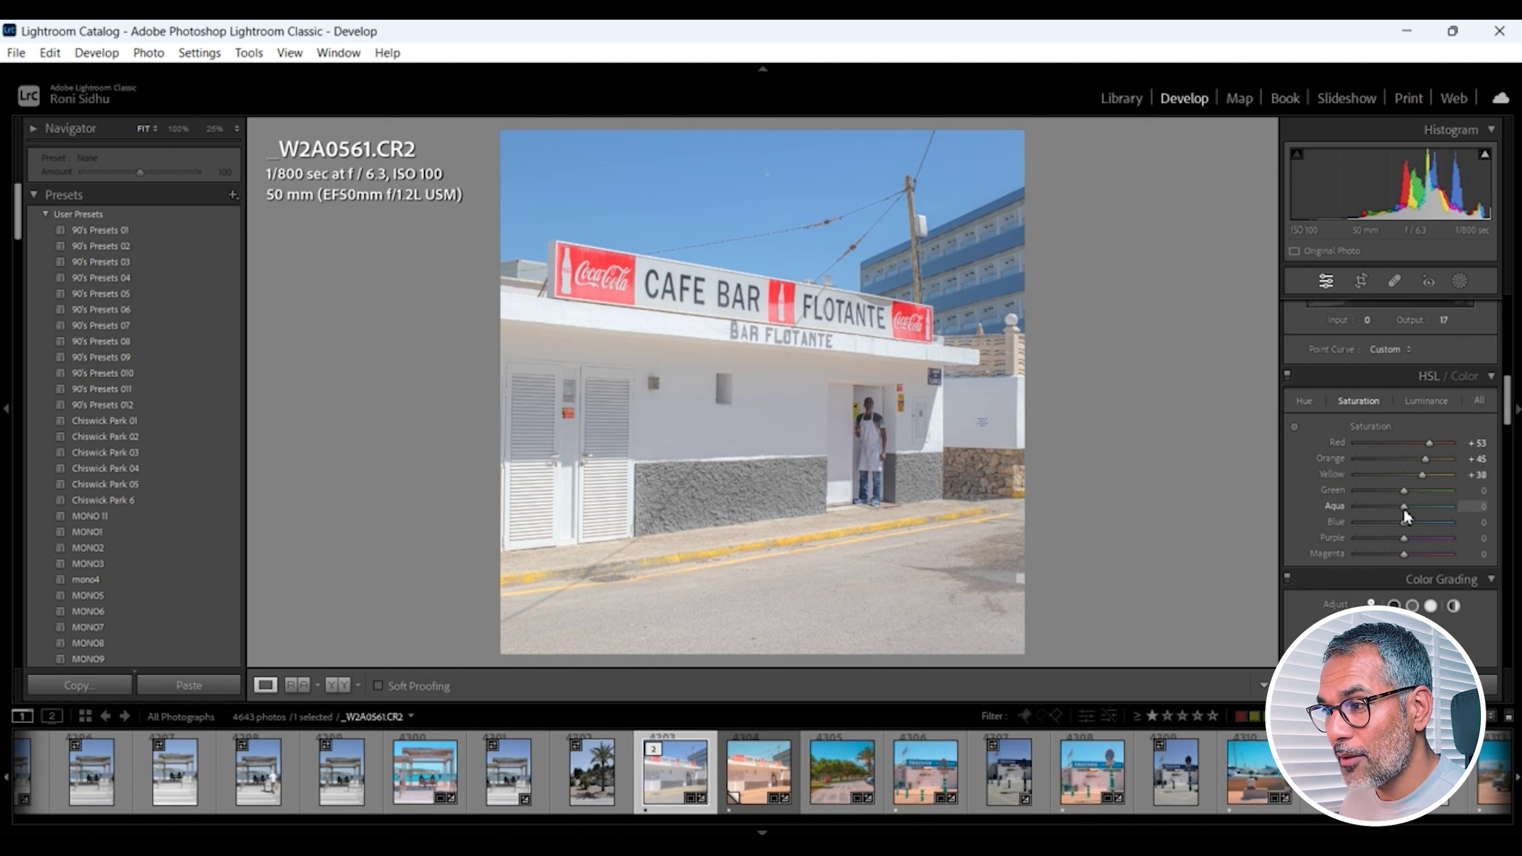
left_click_drag(1403, 507, 1412, 522)
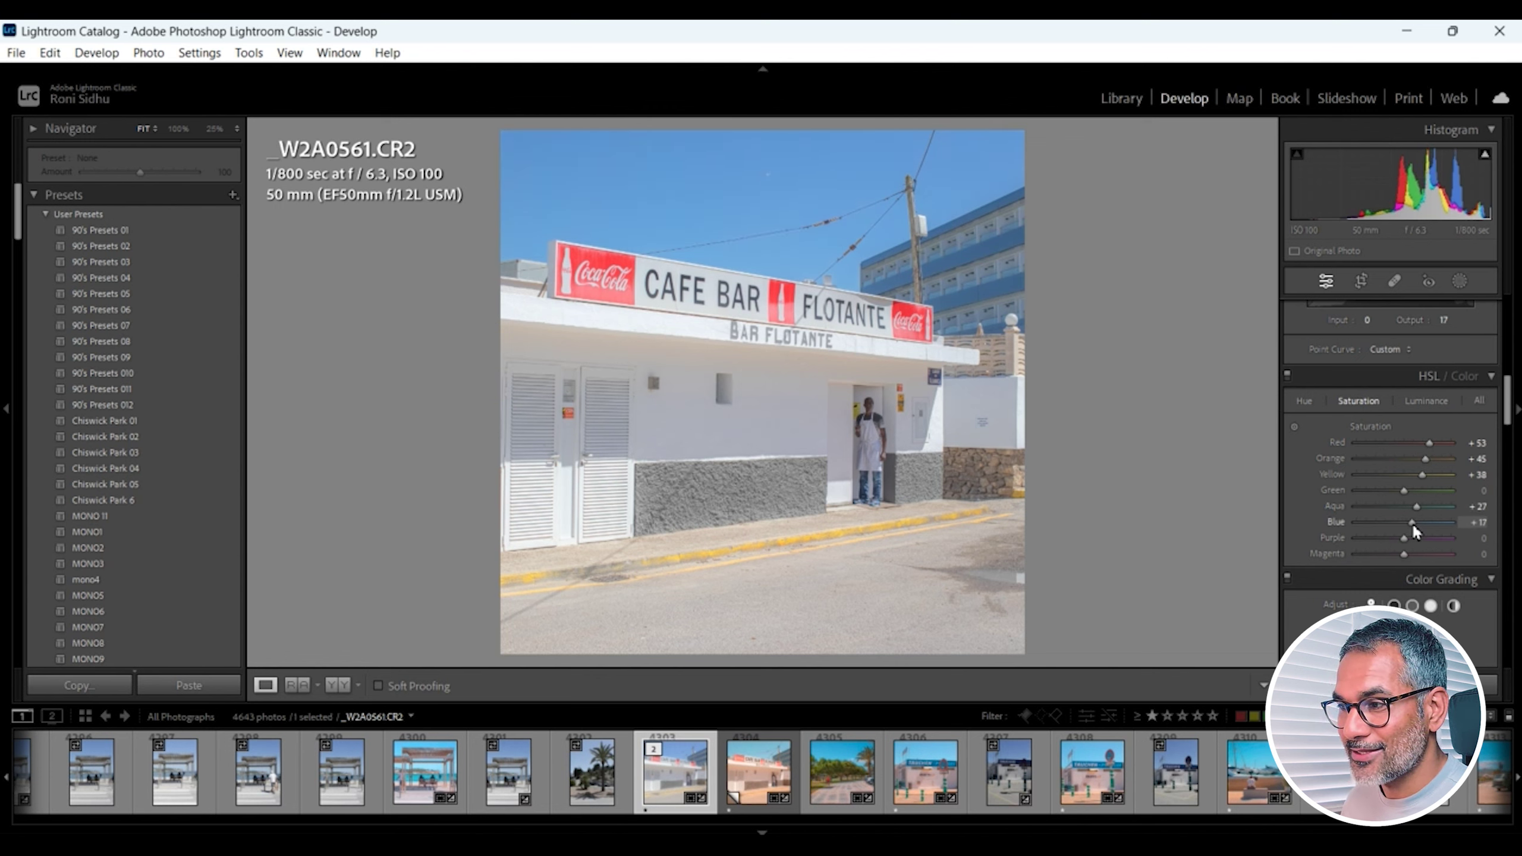
left_click(1434, 402)
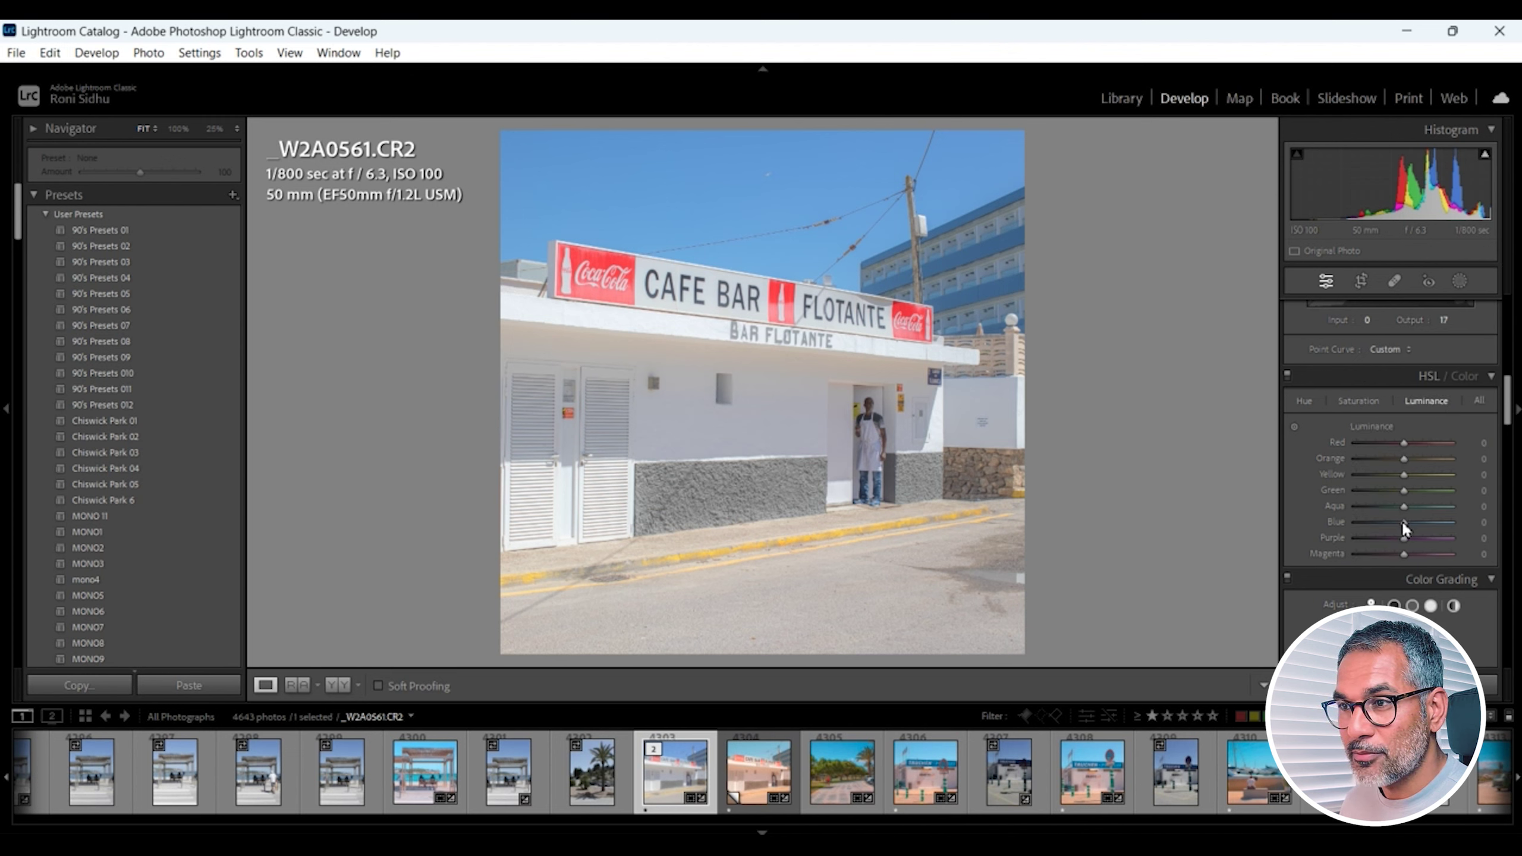
left_click_drag(1402, 521, 1417, 522)
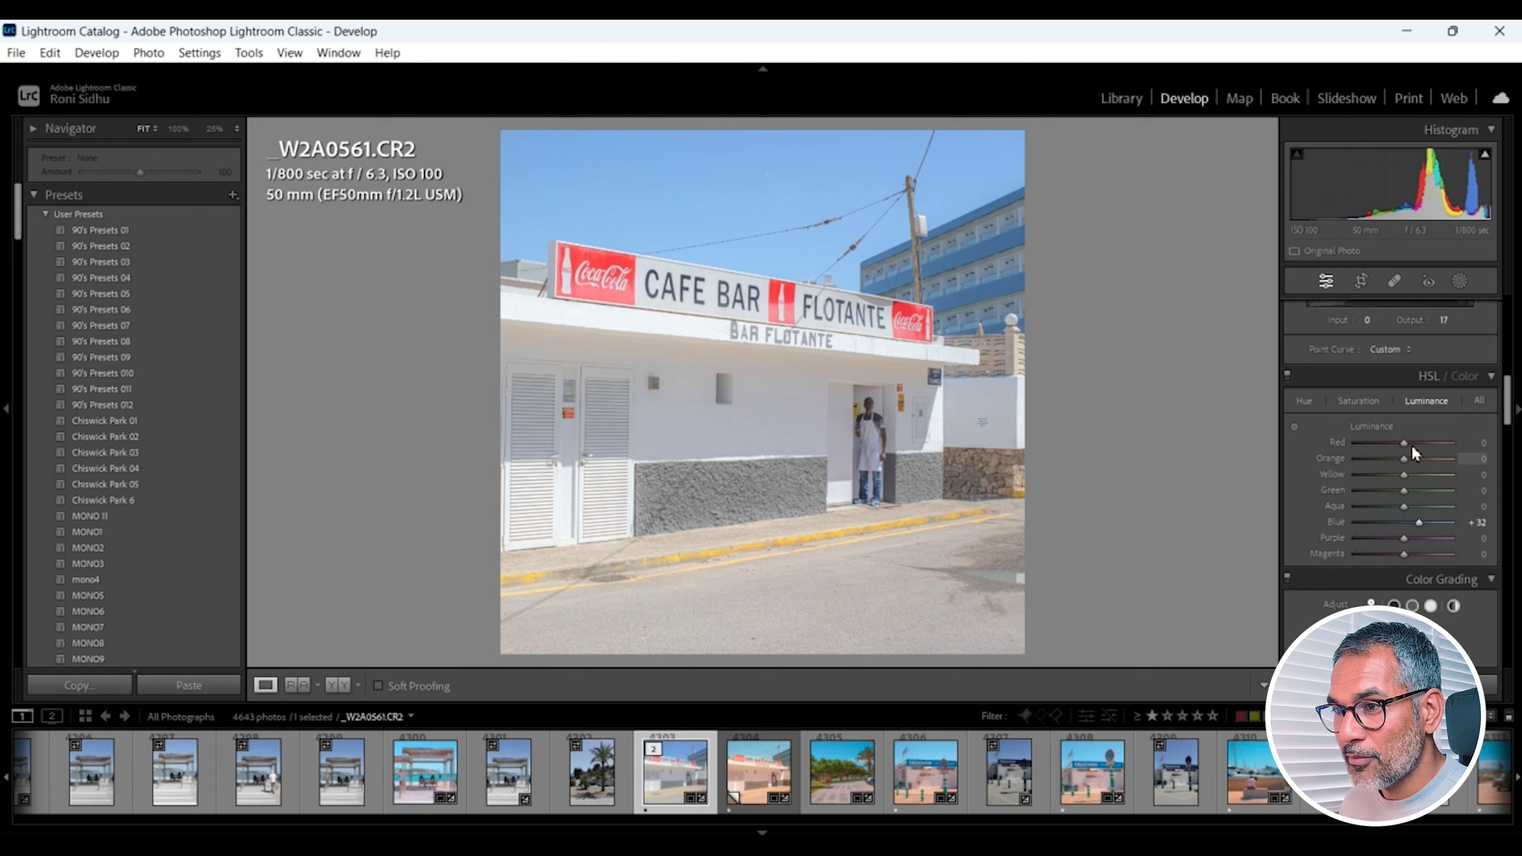
left_click_drag(1405, 441, 1413, 441)
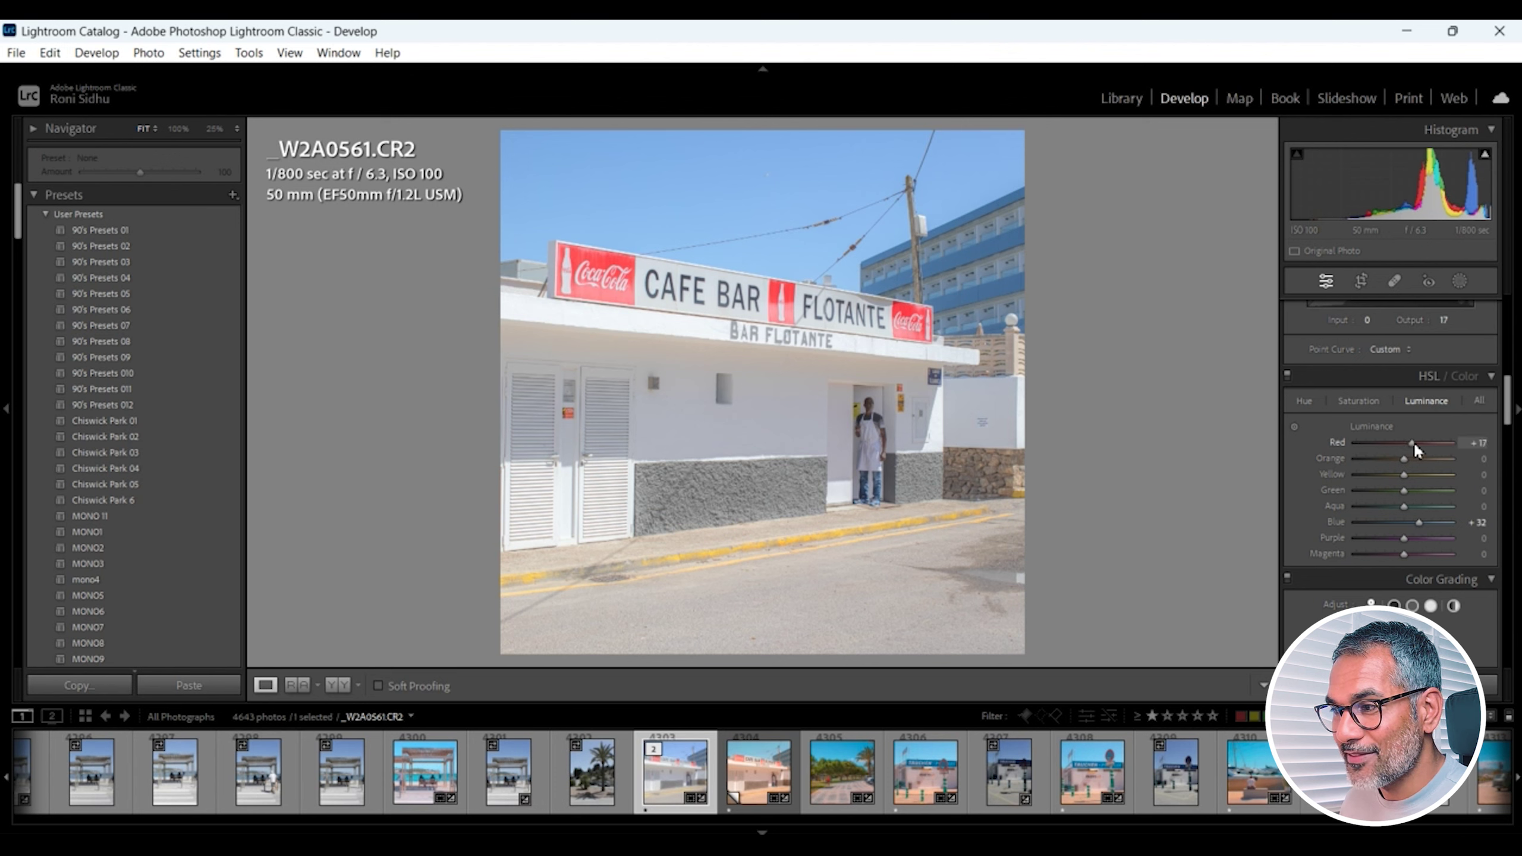
left_click(1412, 457)
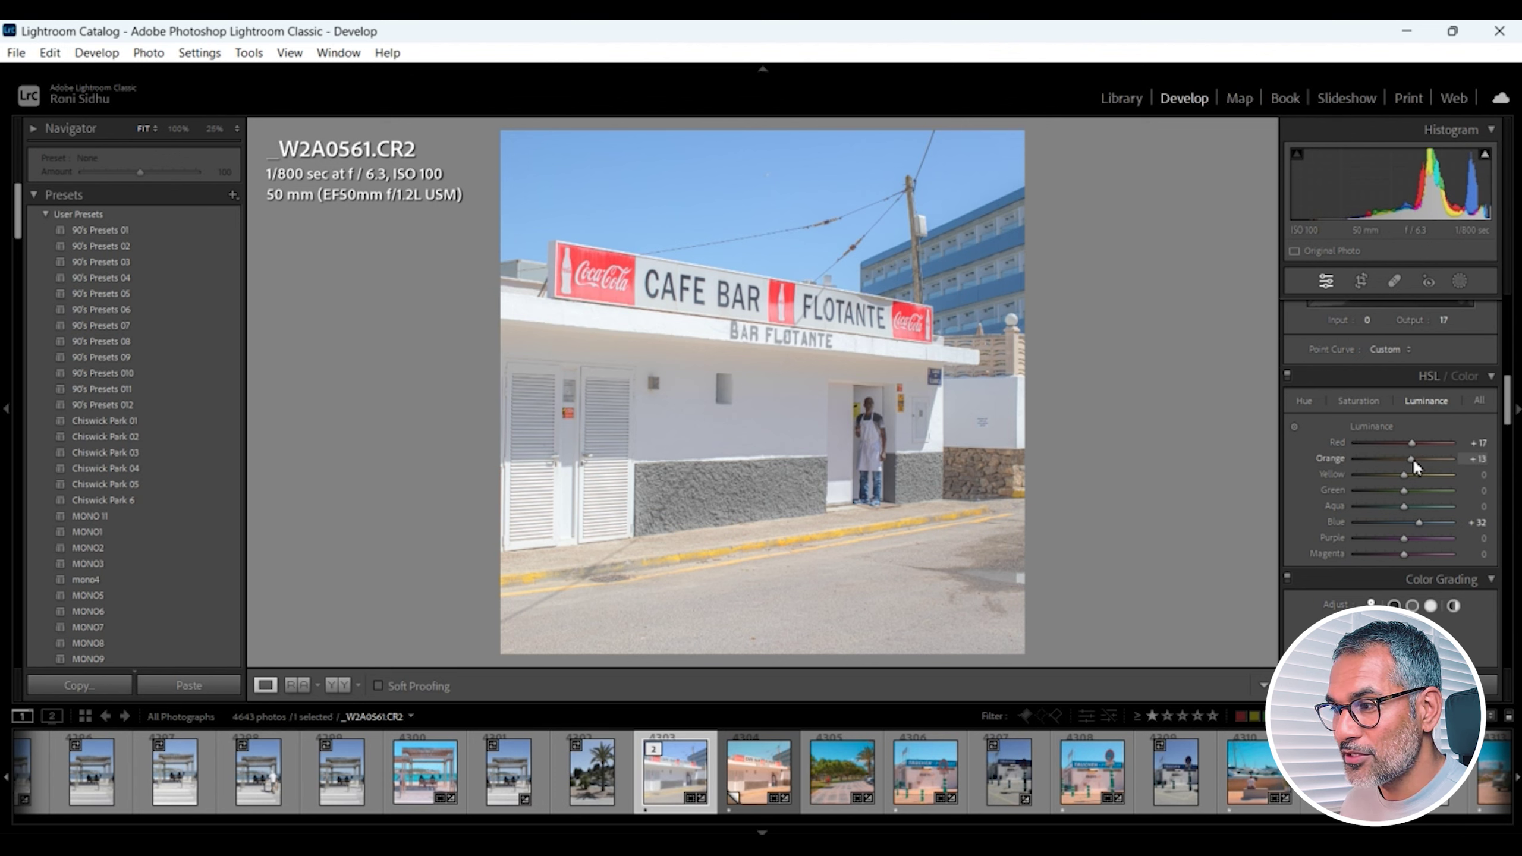
left_click_drag(1413, 458, 1417, 458)
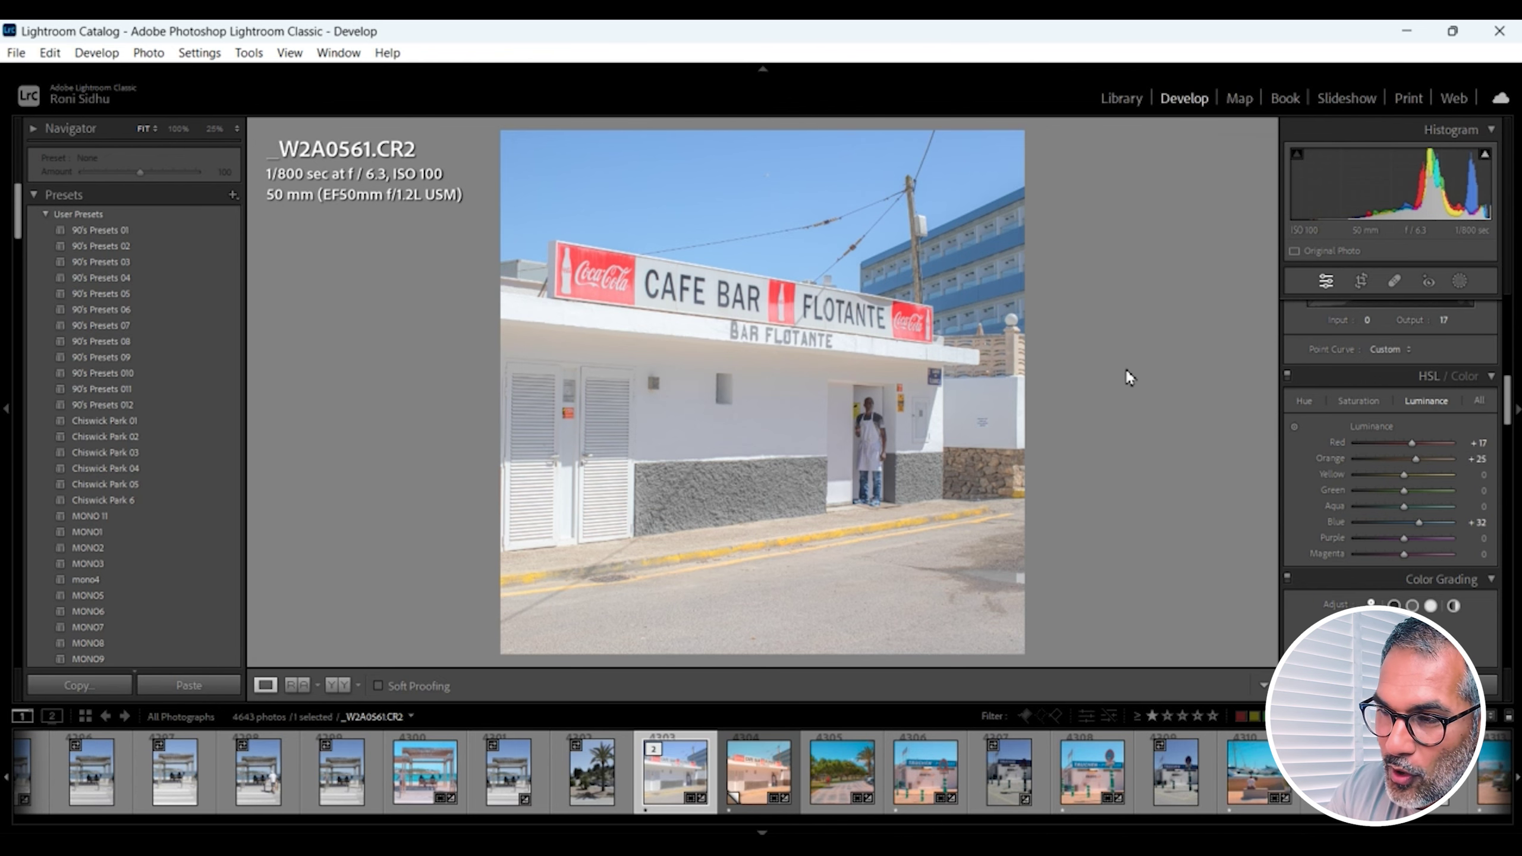
key("y")
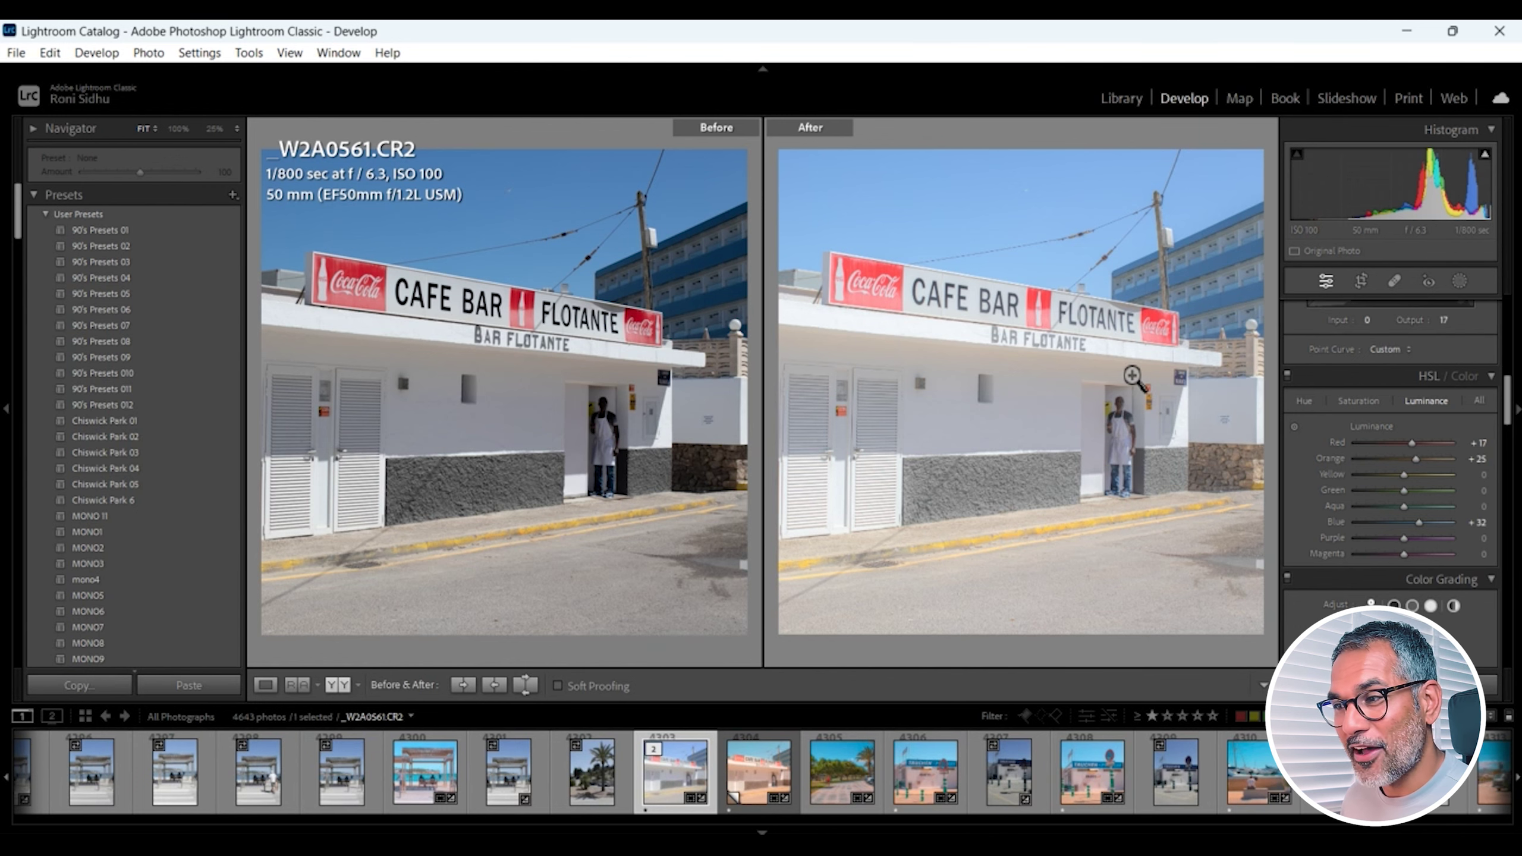
key("y")
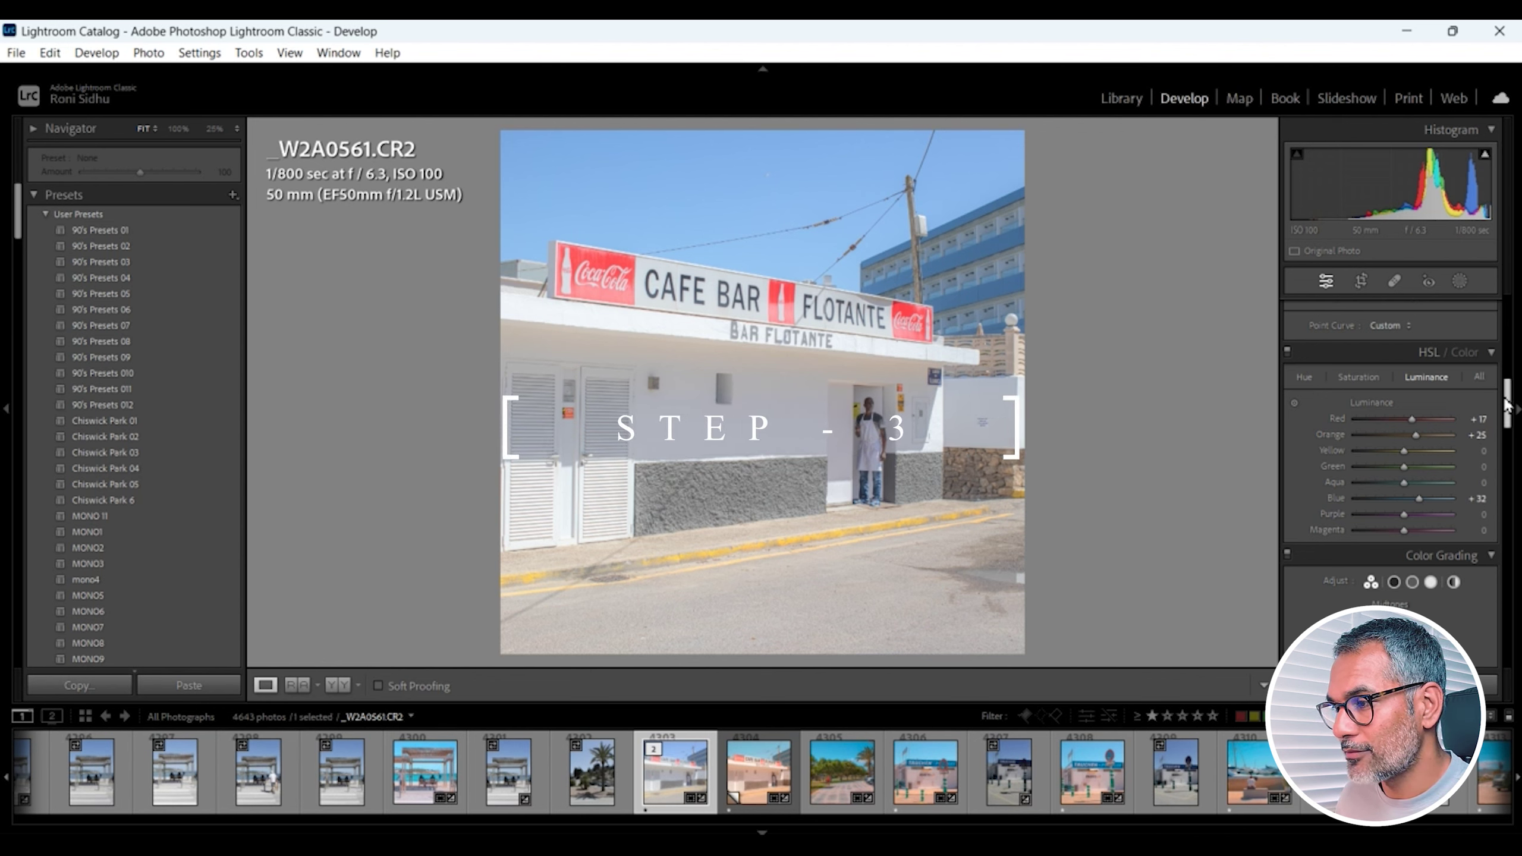
Step: Set Calibration Red Primary Hue to +23 and Blue Primary Hue to -32
left_click_drag(1506, 406, 1506, 642)
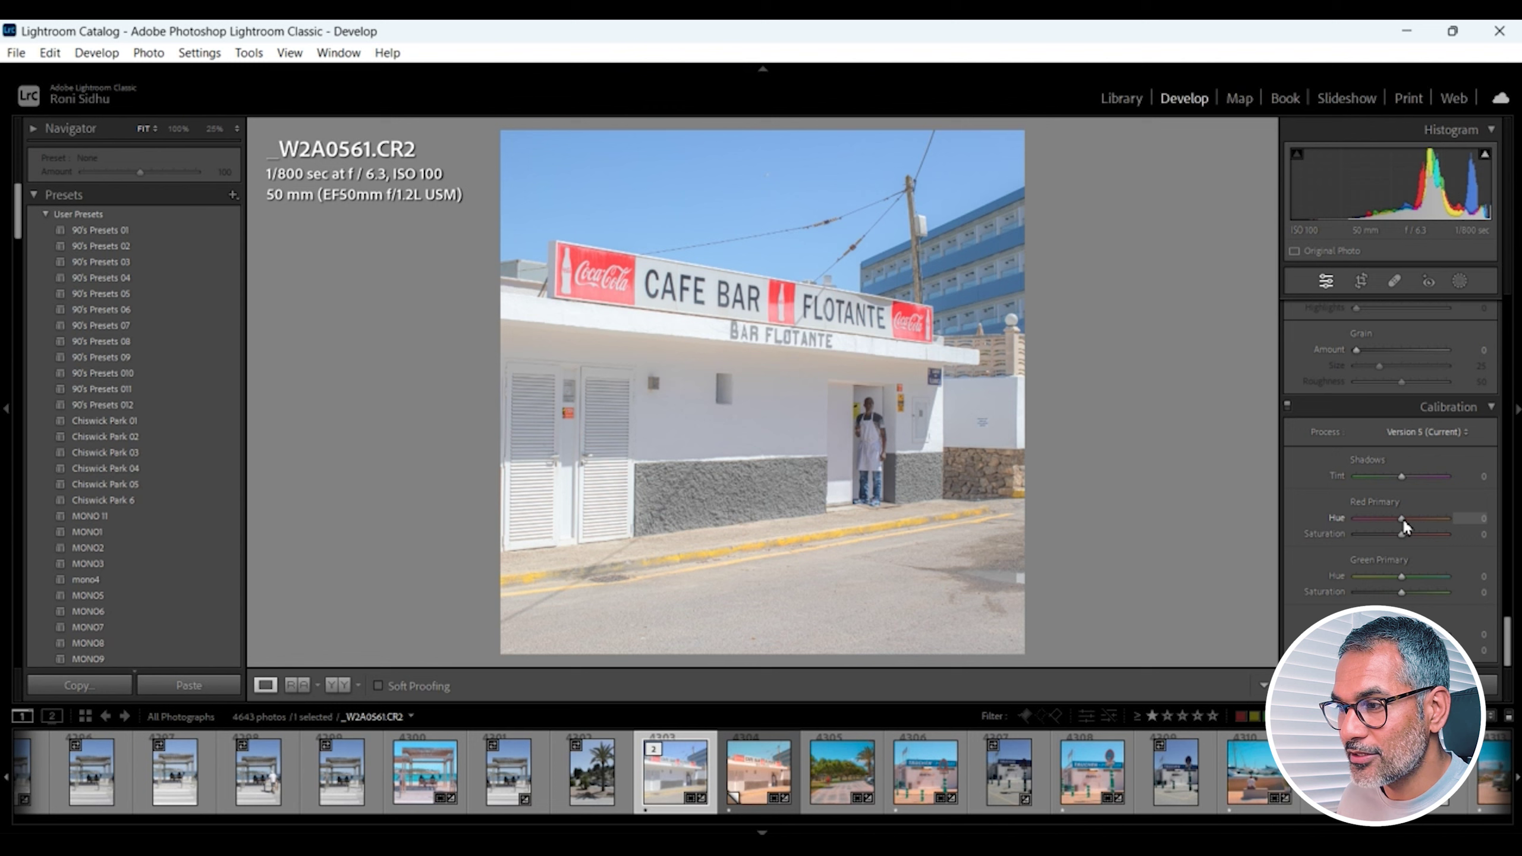
left_click_drag(1403, 519, 1413, 519)
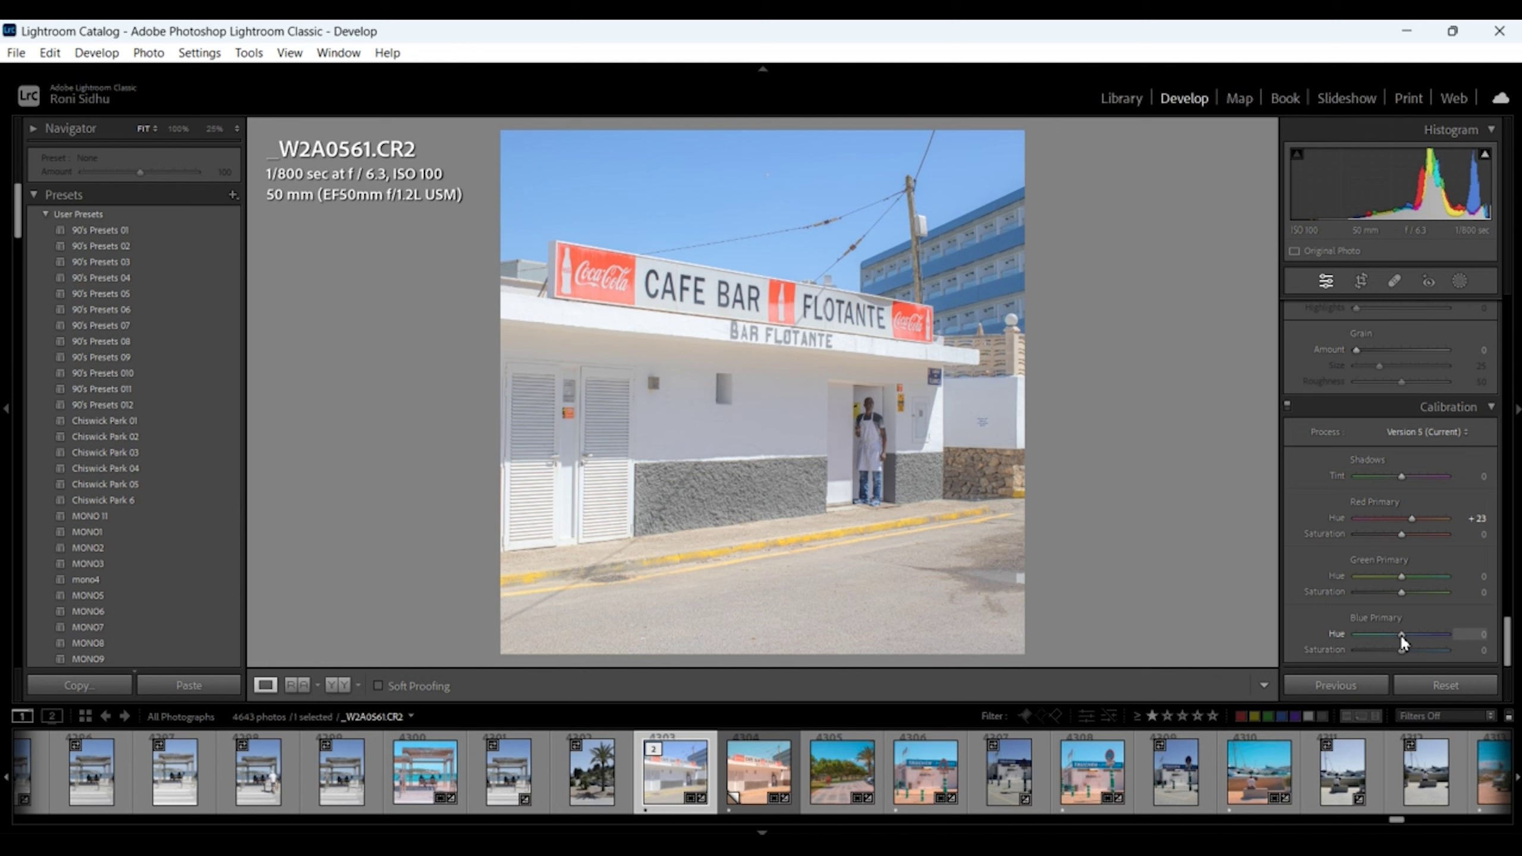
left_click_drag(1399, 637, 1391, 636)
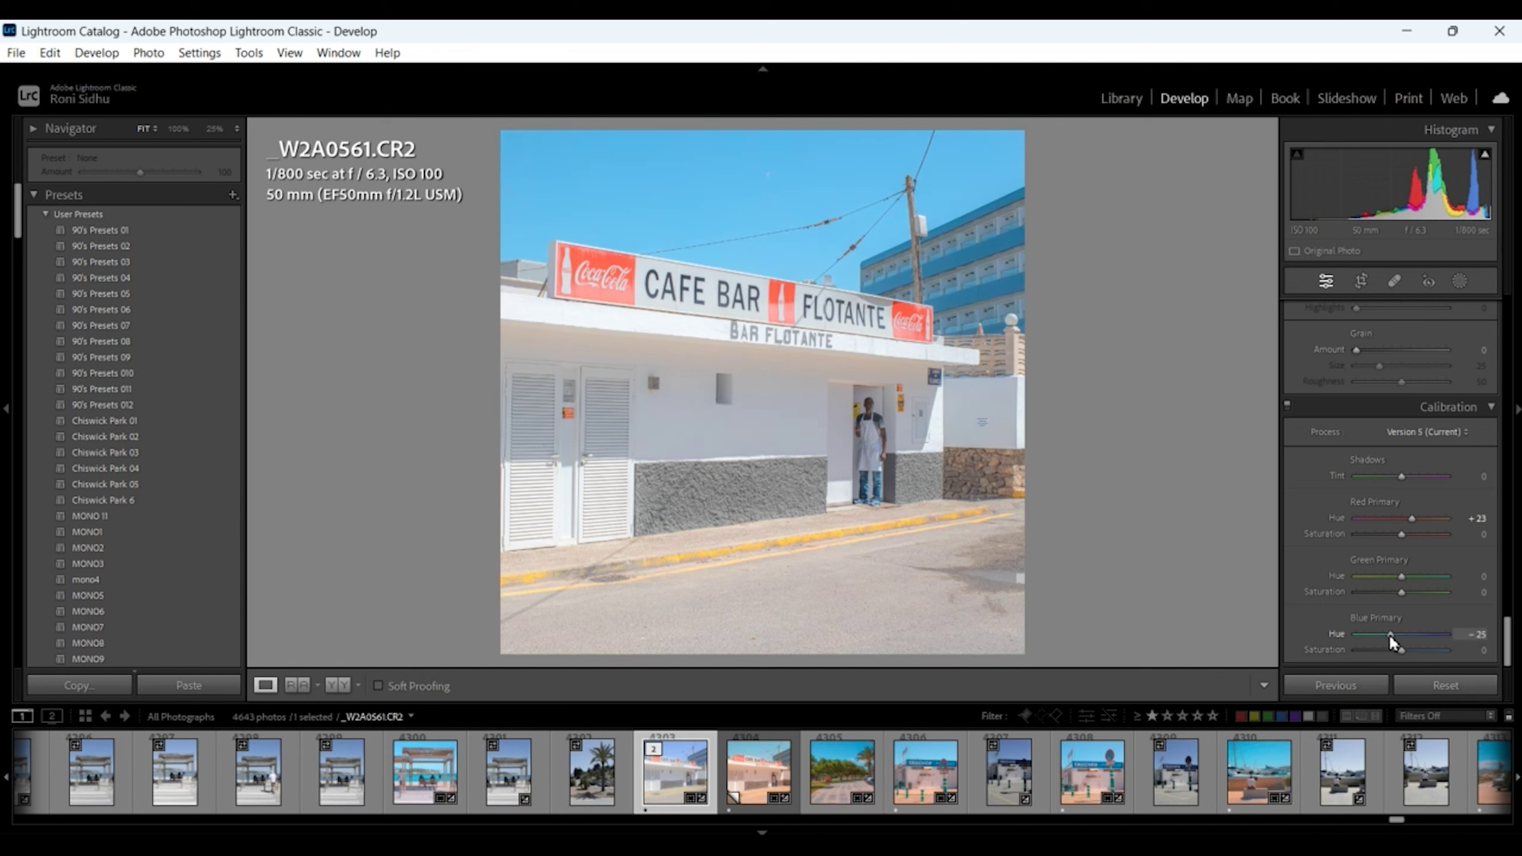
left_click_drag(1389, 635, 1388, 637)
Step: Raise the Basic panel Temp slider to 5684 for a warmer white balance
left_click_drag(1508, 643, 1507, 311)
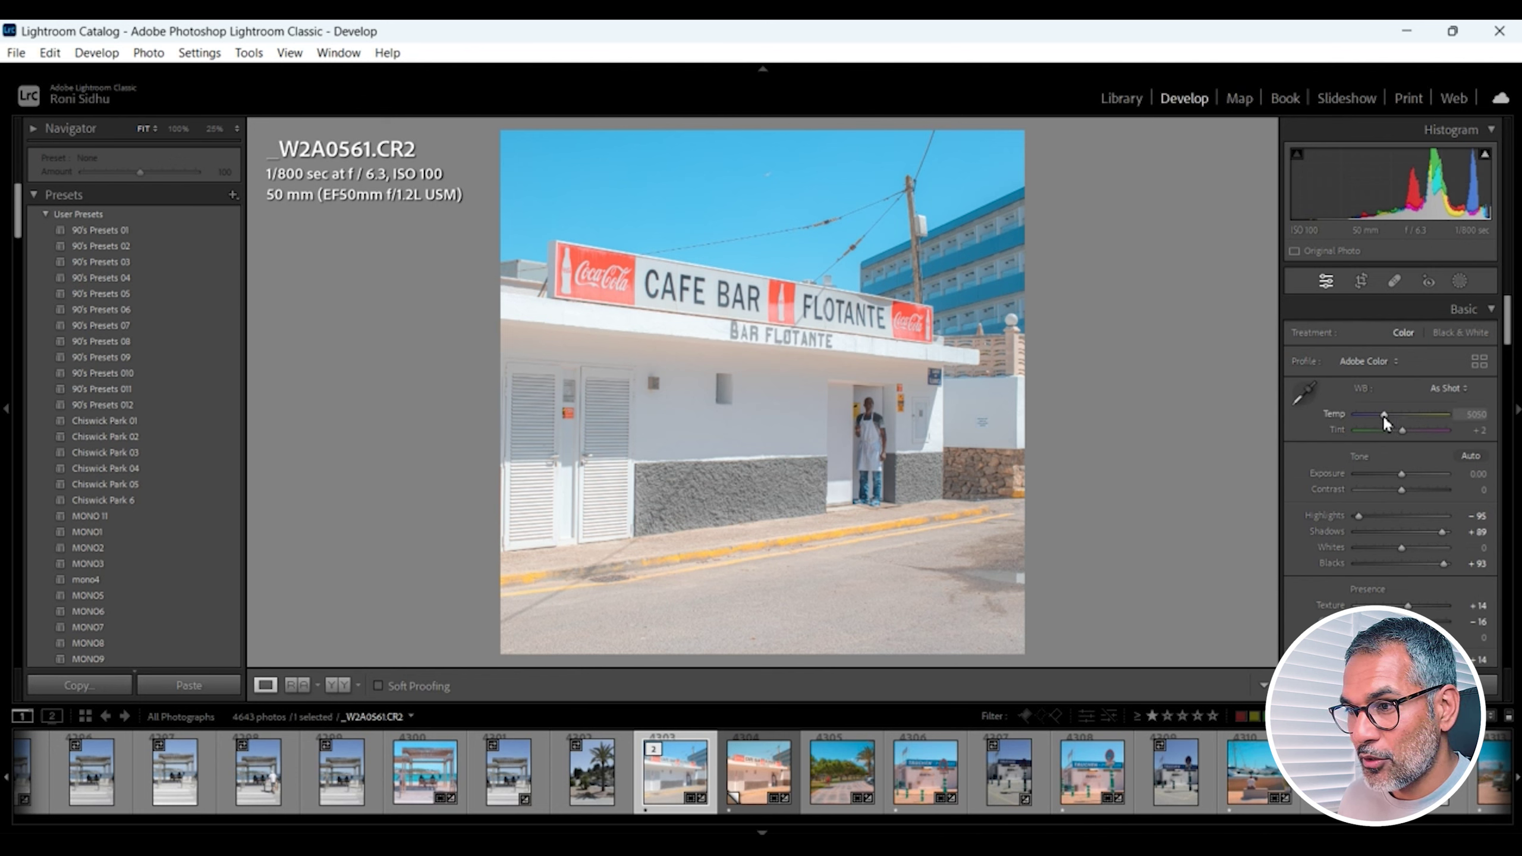
left_click_drag(1385, 414, 1382, 417)
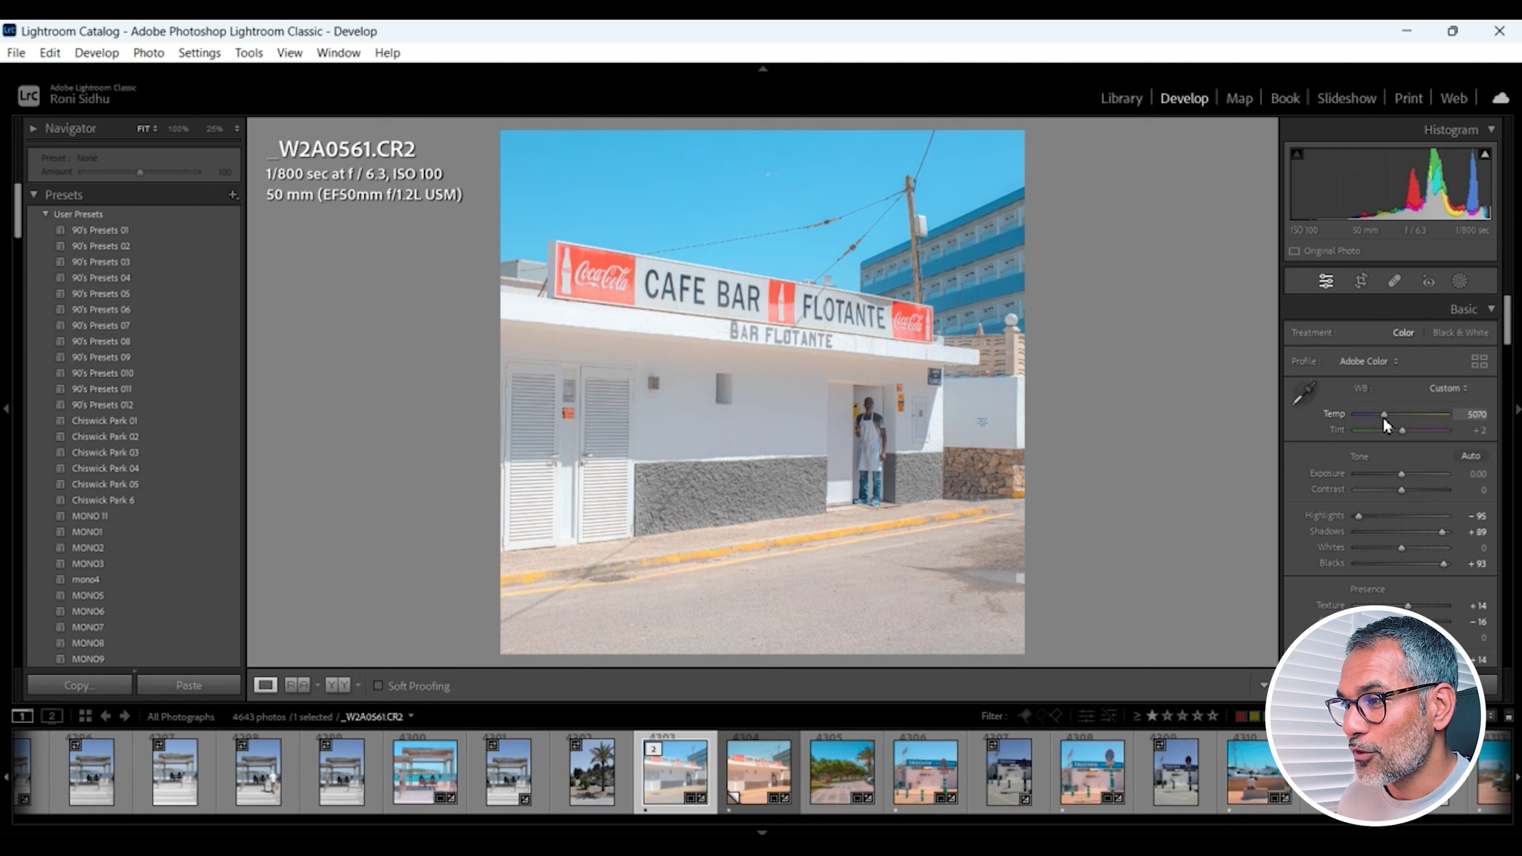
left_click_drag(1382, 416, 1381, 417)
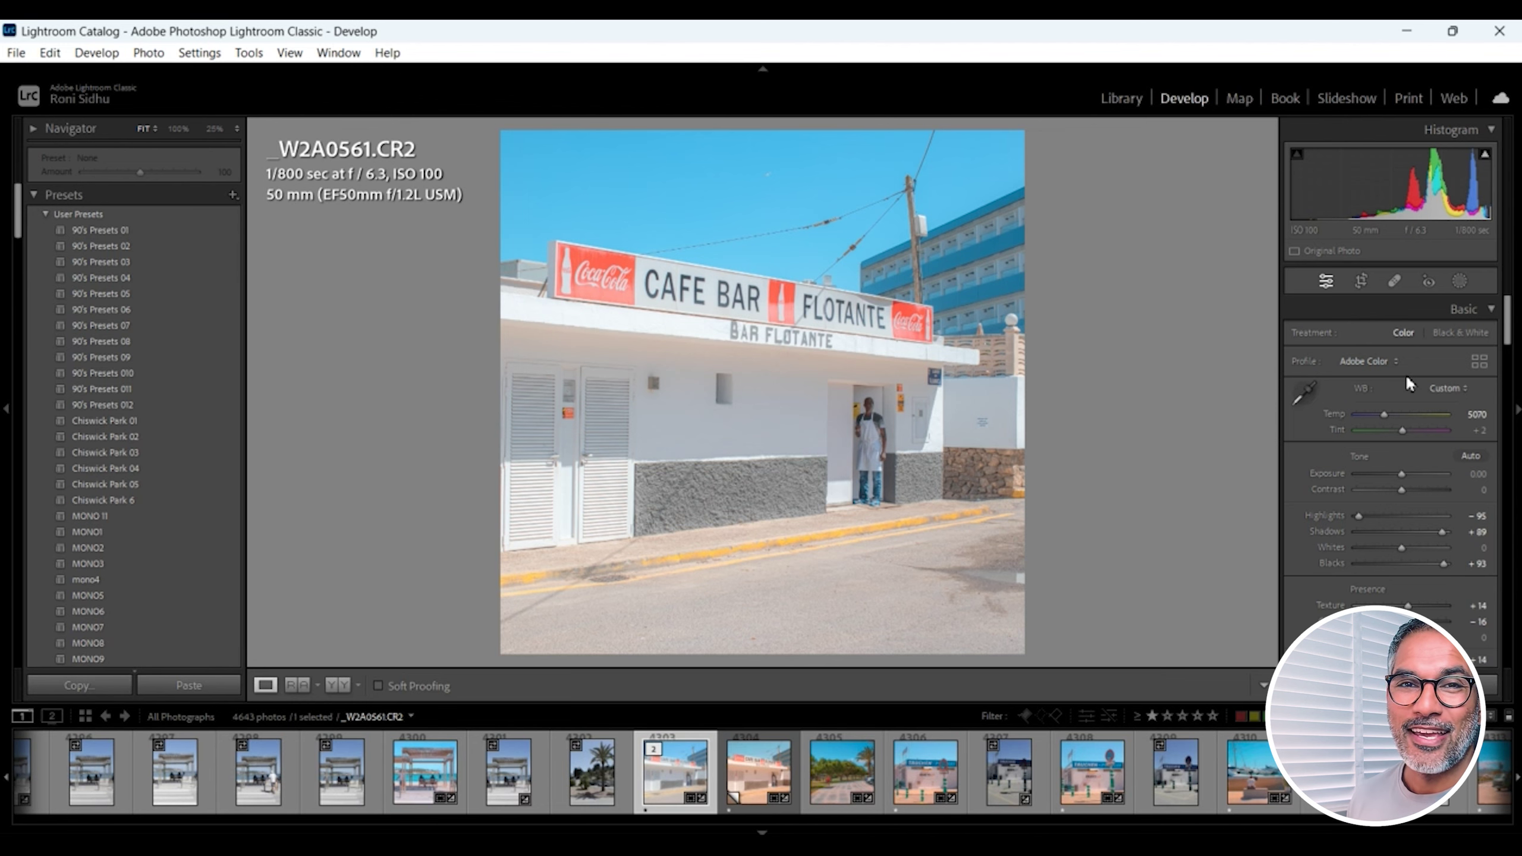
key("y")
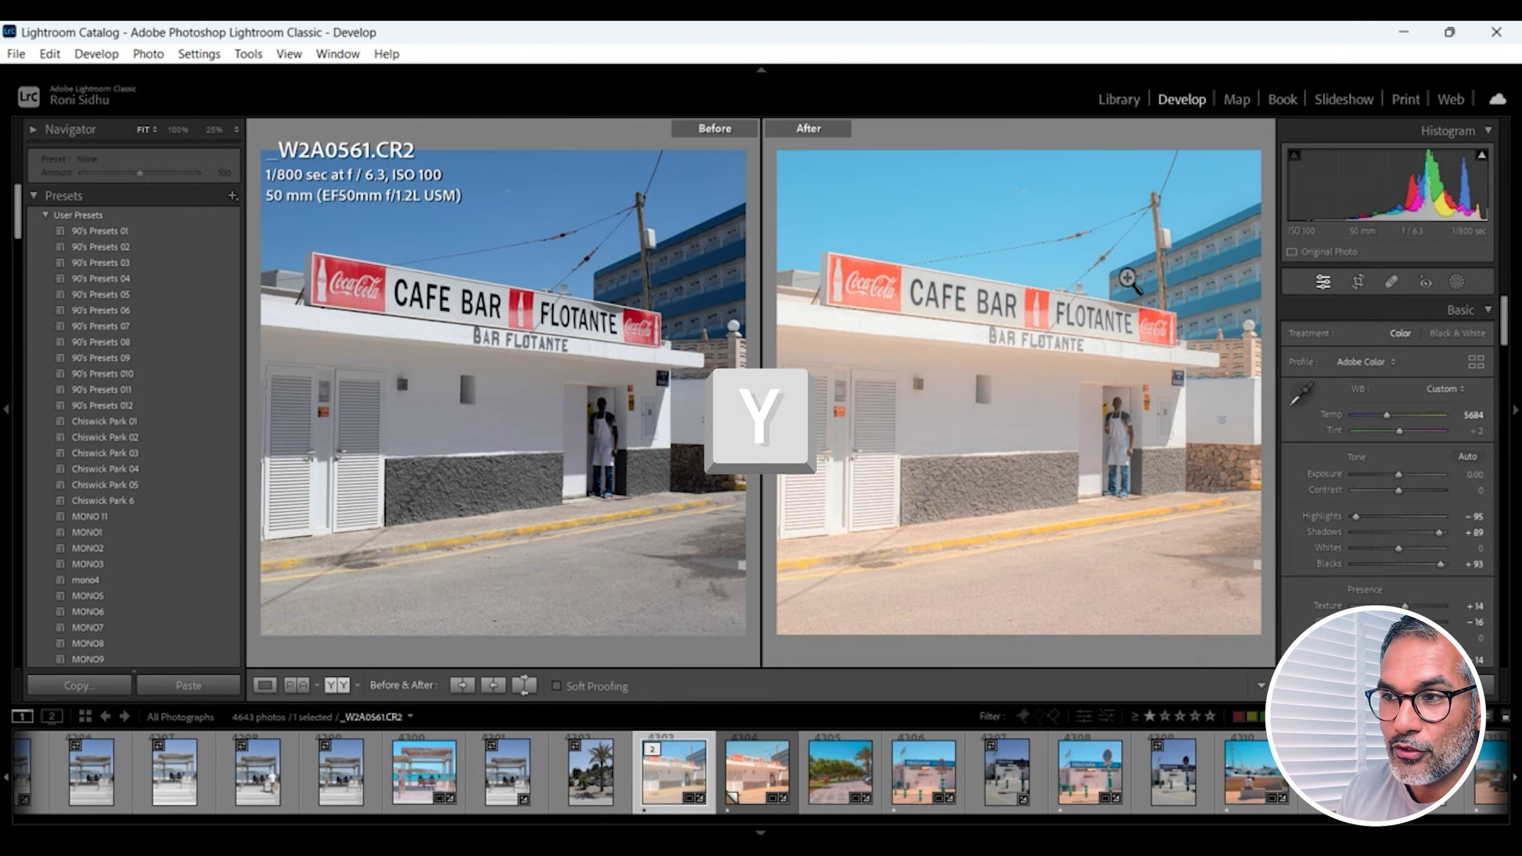